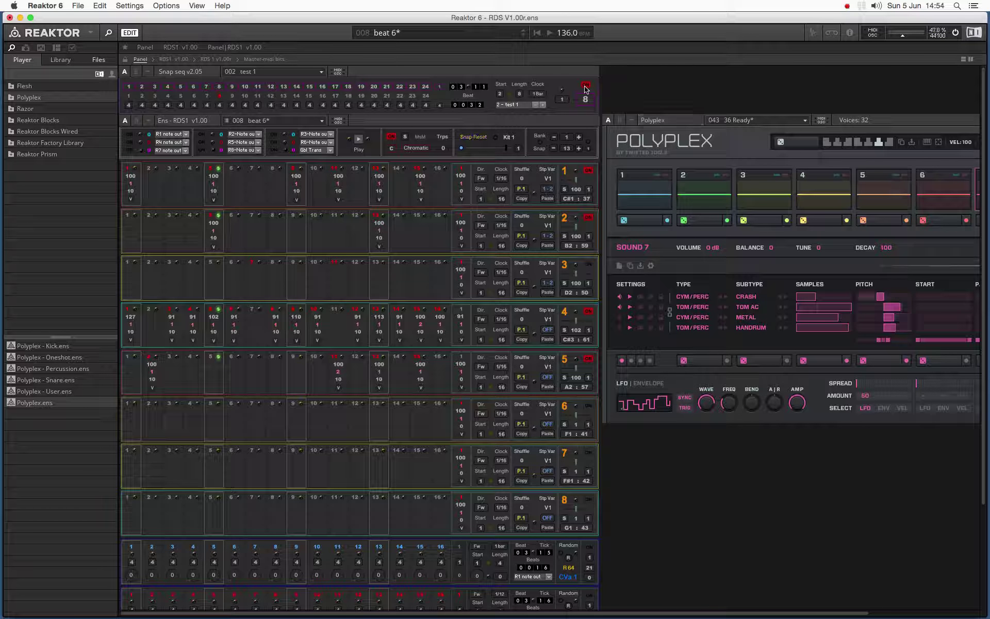
- Recall the init 1 snapshot from the polyplex bank of the RDS1 ensemble
left_click(26, 48)
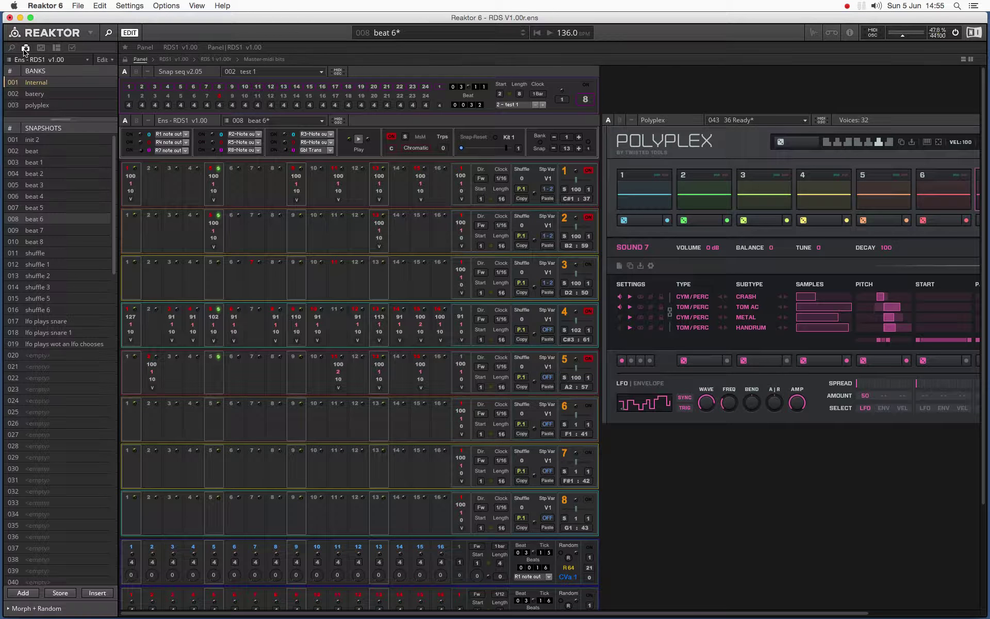
left_click(54, 105)
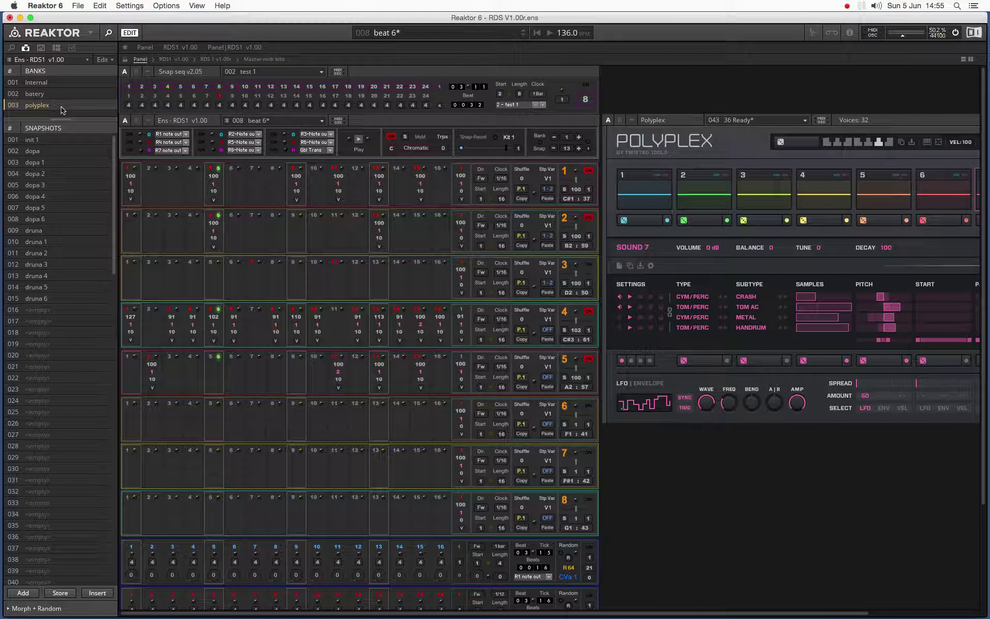
left_click(54, 144)
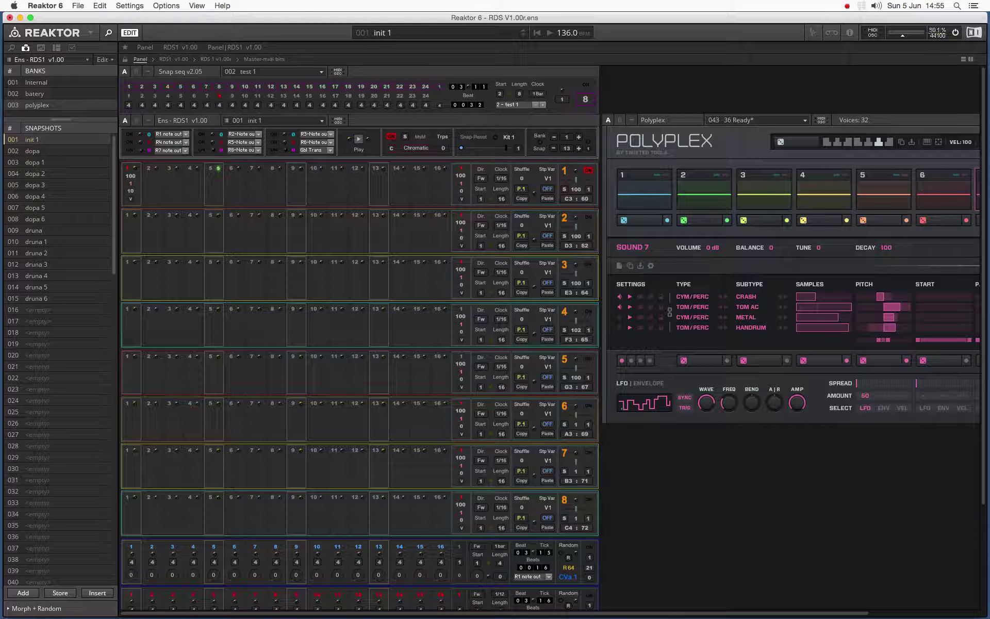
- Display the settings of Polyplex sounds 2, 3 and 4 in turn
left_click(699, 187)
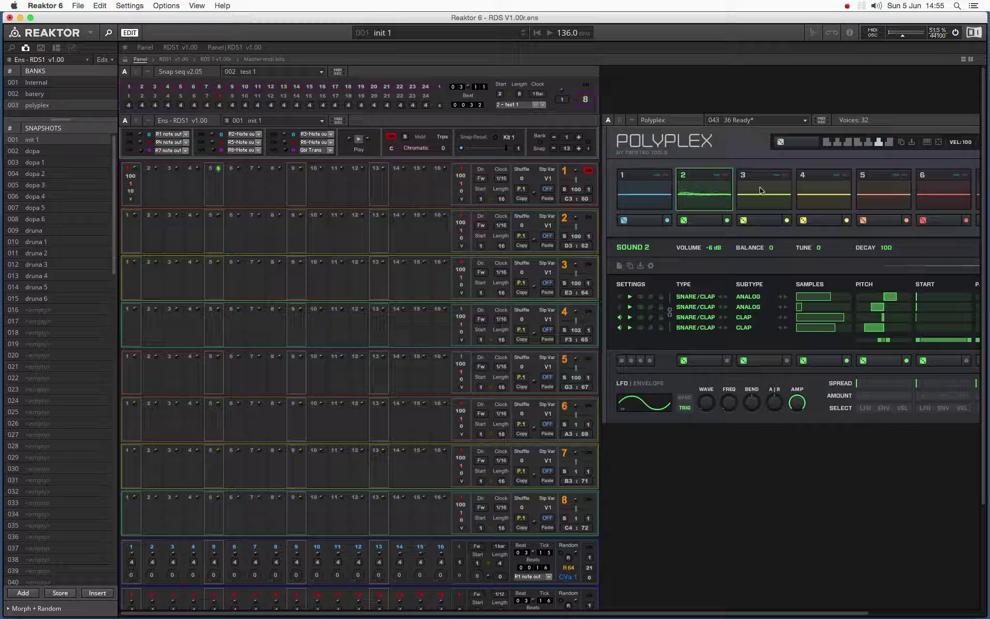
left_click(777, 190)
left_click(819, 189)
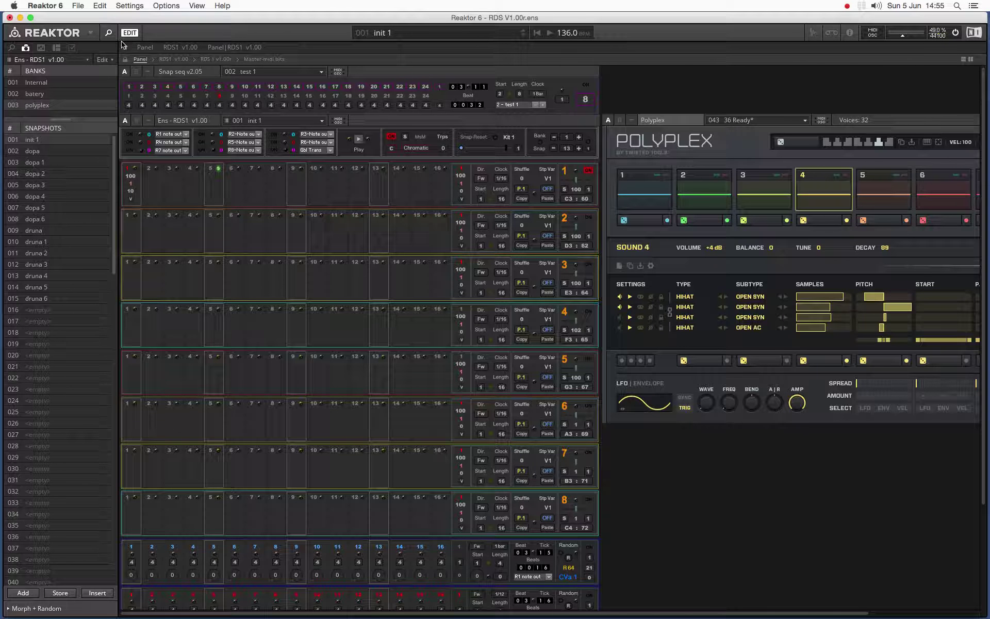
- Connect RDS 1 v1.6, RDS 2, RDS 3 and RDS 4 as internal MIDI input sources for Polyplex
left_click(73, 48)
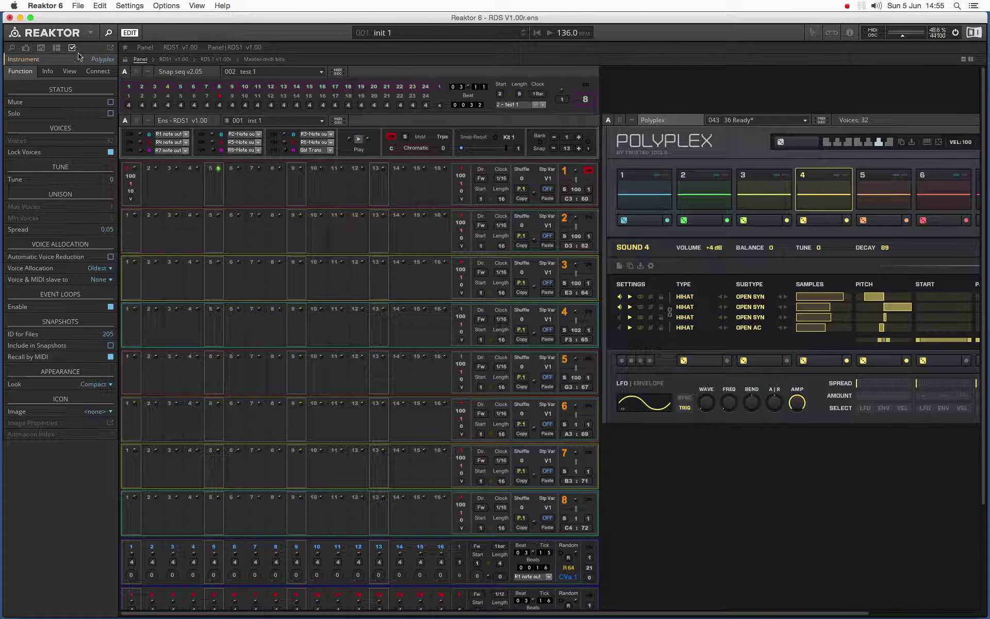
left_click(92, 72)
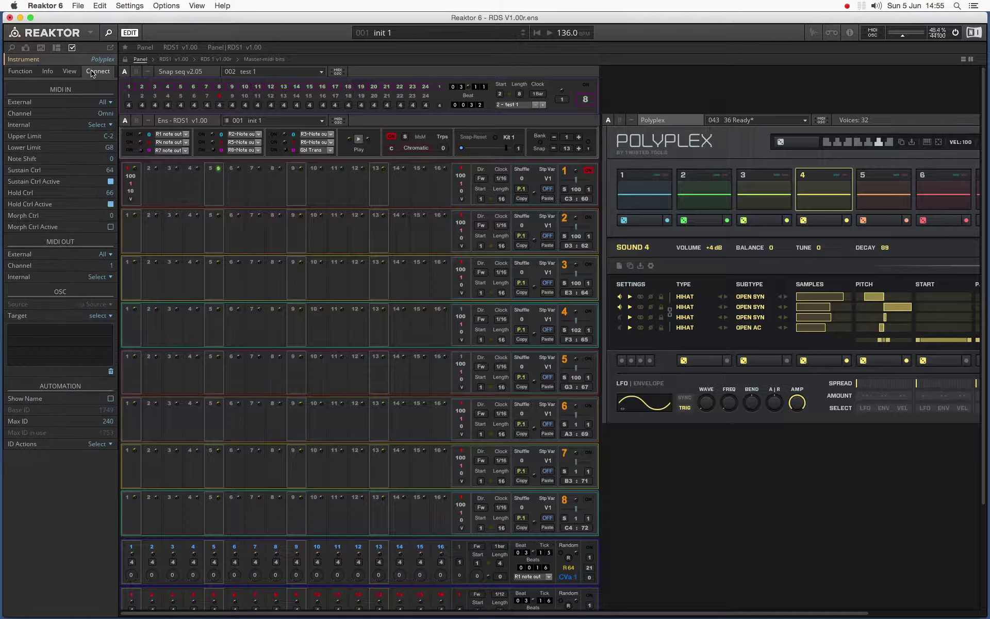
left_click(102, 124)
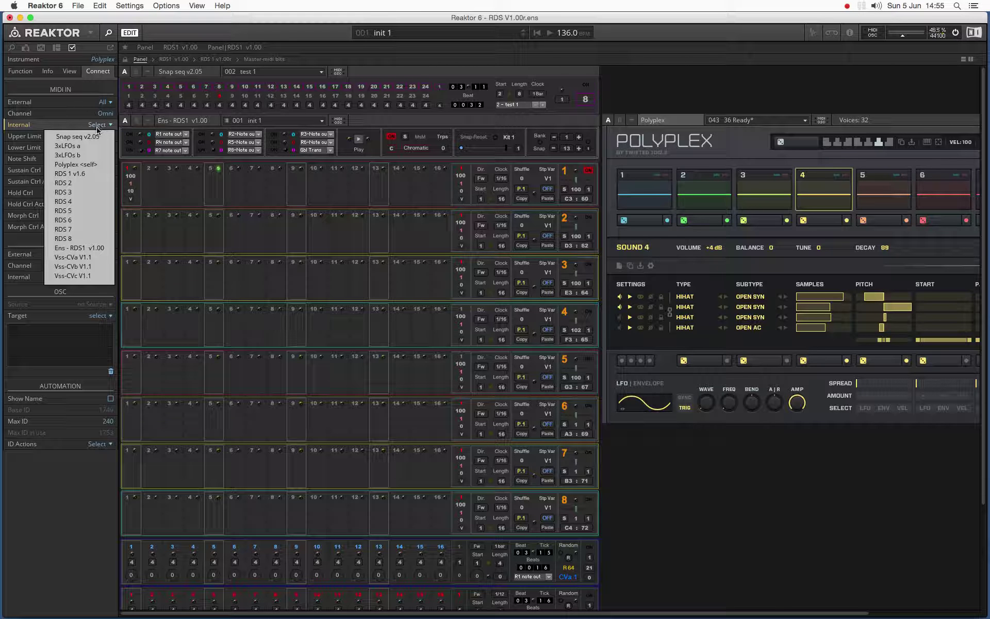
left_click(89, 173)
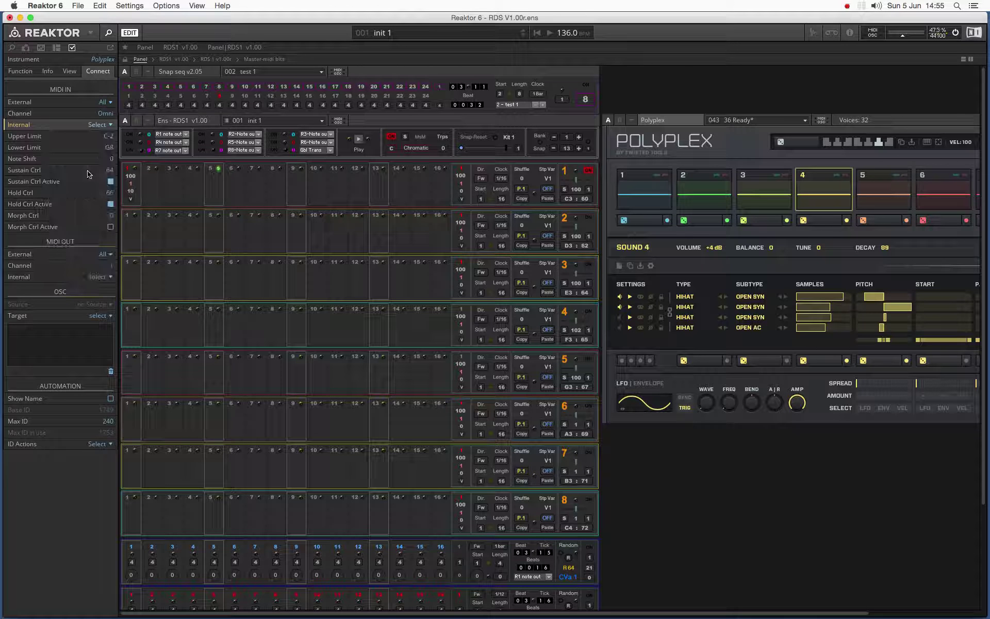
left_click(109, 124)
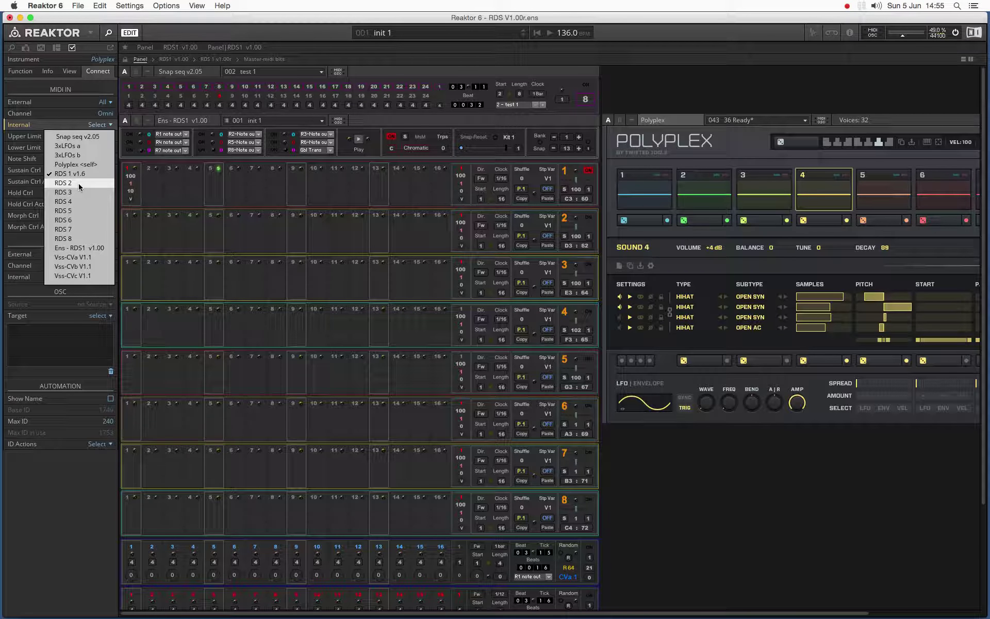
left_click(83, 186)
left_click(98, 128)
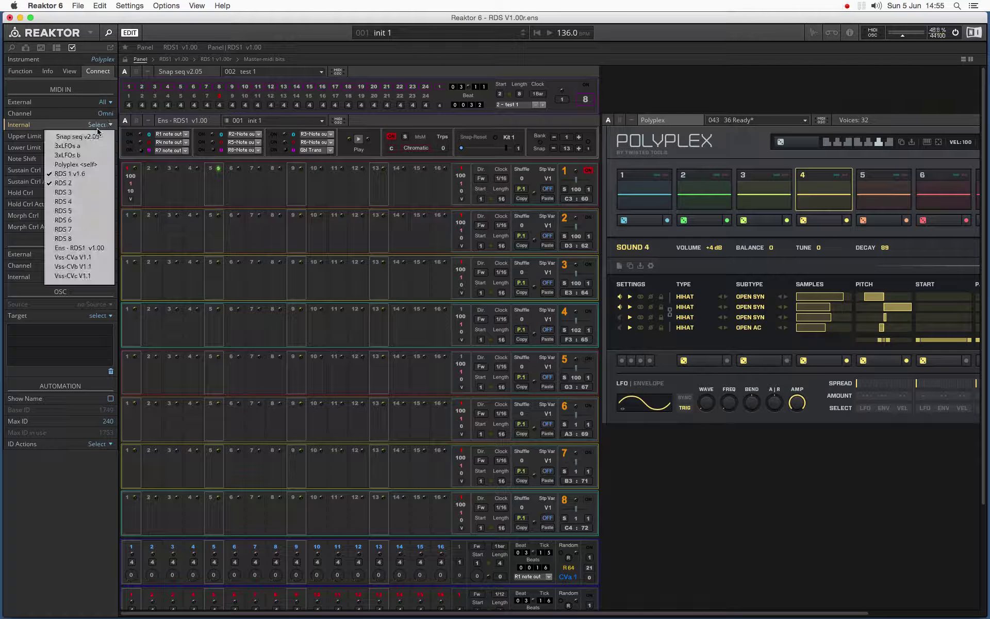
left_click(71, 190)
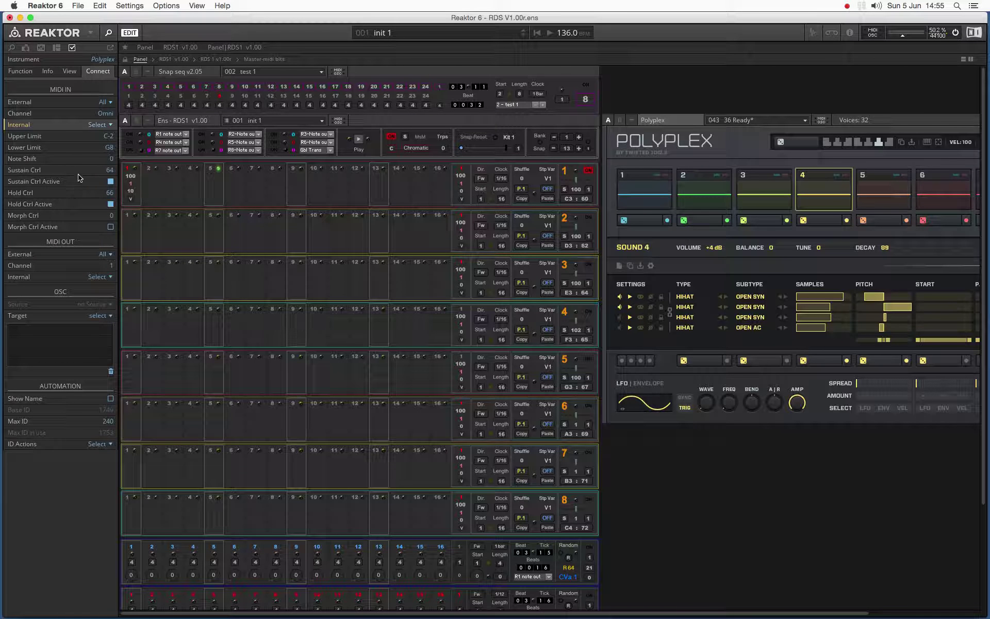
left_click(106, 125)
left_click(69, 206)
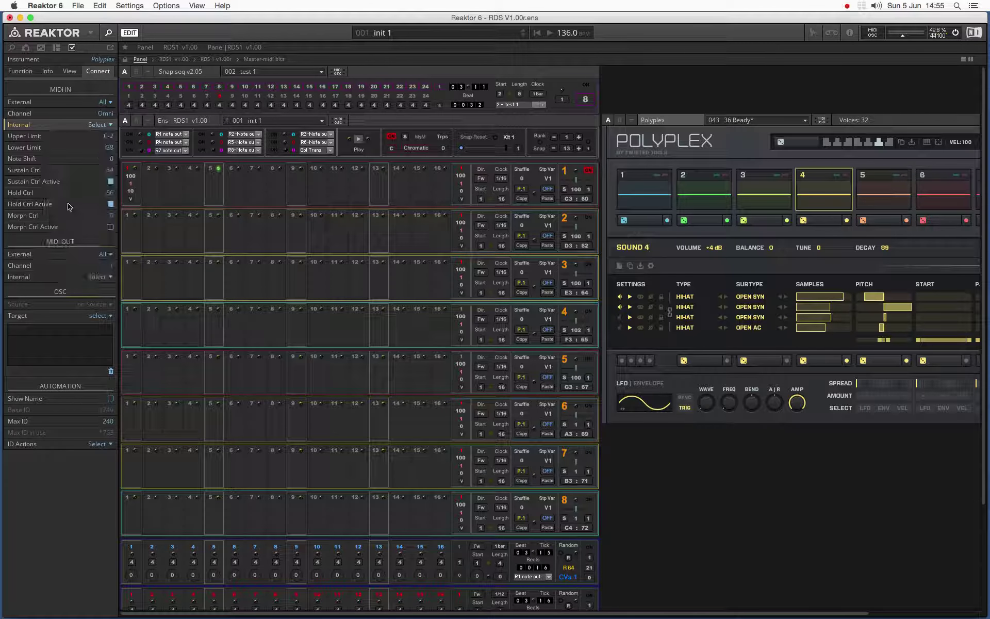
- Add RDS 5, RDS 6, RDS 7 and RDS 8 to Polyplex's internal MIDI input sources
left_click(93, 124)
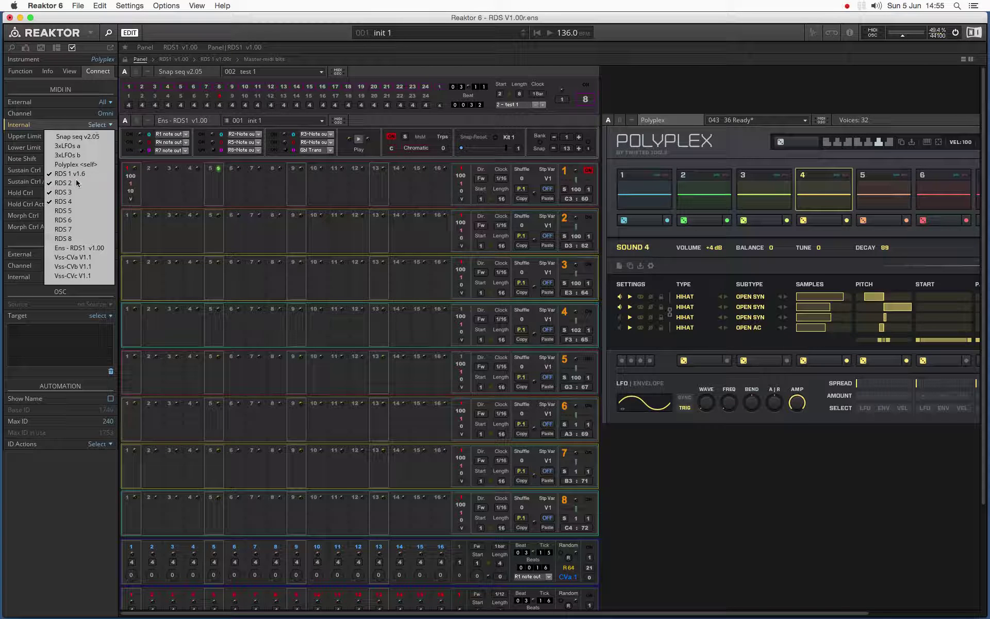
left_click(71, 214)
left_click(101, 127)
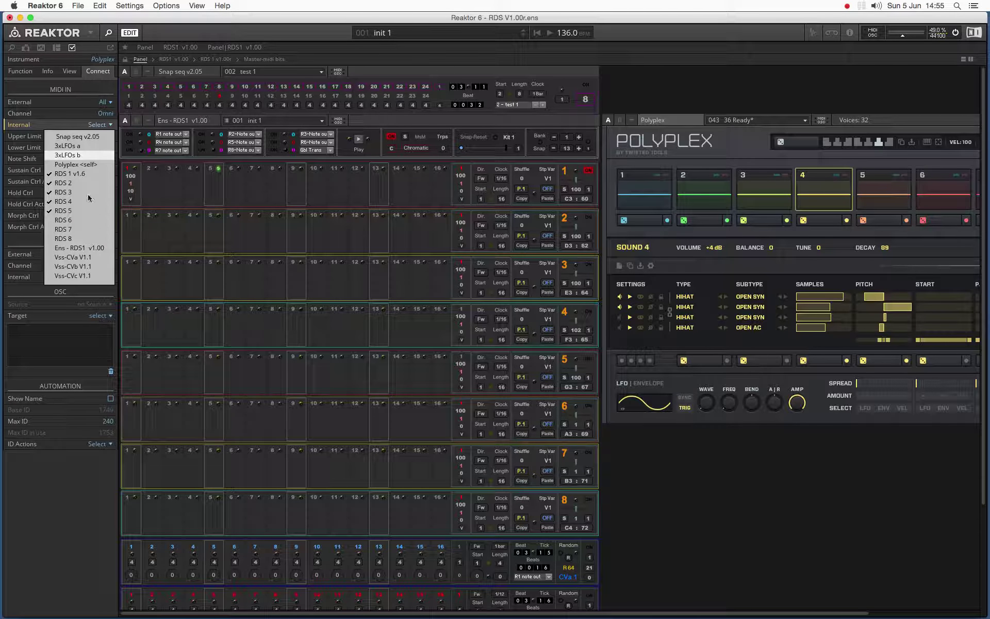
left_click(73, 223)
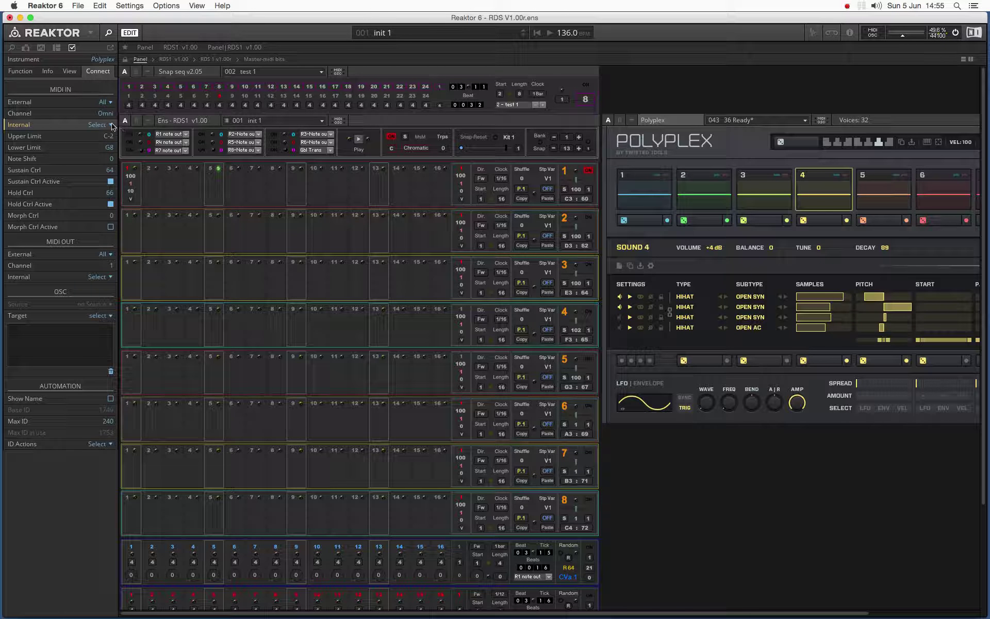
left_click(110, 126)
left_click(71, 227)
left_click(100, 127)
left_click(66, 236)
- Add Ens - RDS1 v1.00 to the internal MIDI input sources of Polyplex
left_click(509, 148)
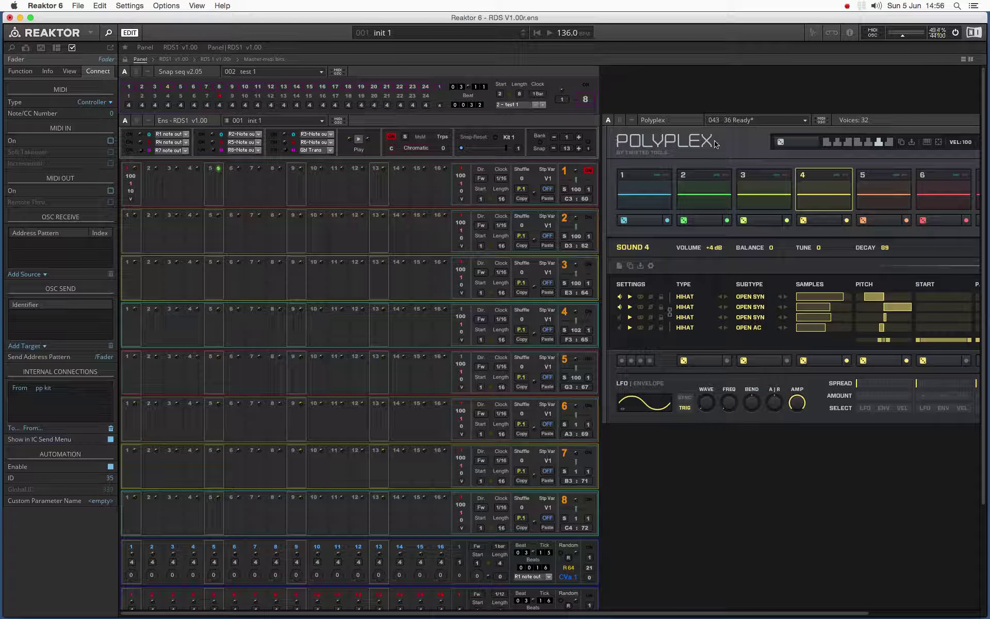
left_click(664, 120)
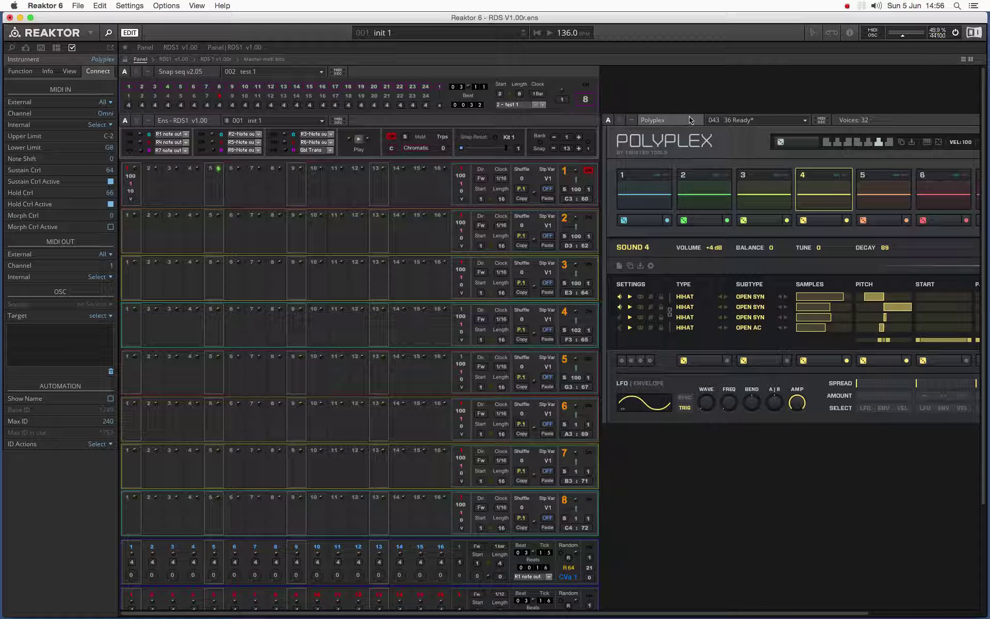
left_click(102, 125)
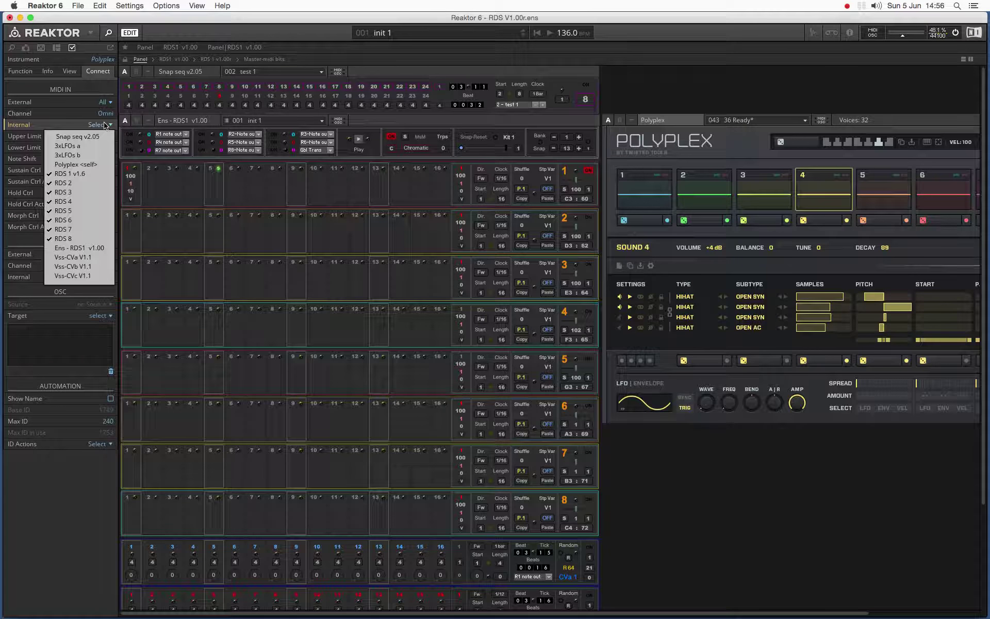
left_click(84, 249)
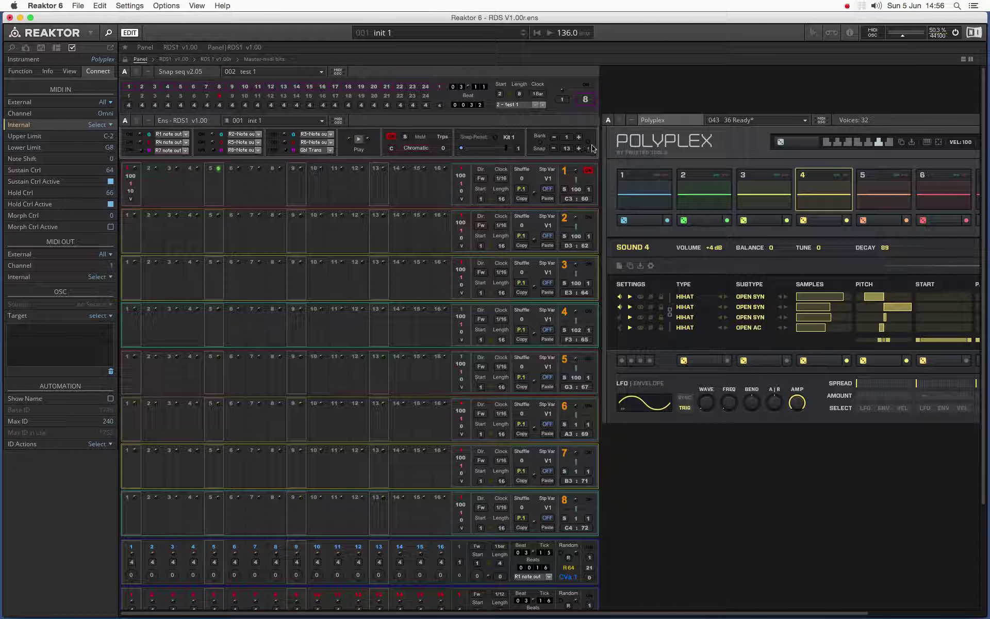
- With the sequencer's Bank/Snap switching enabled, raise the Snap number to 23, and turn the switching off
left_click(540, 144)
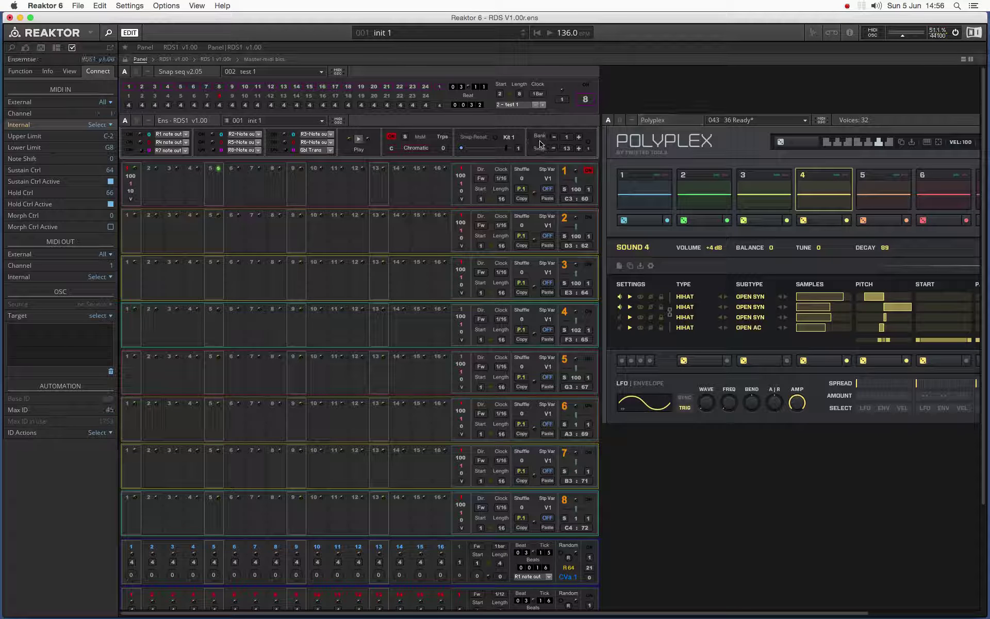
left_click(541, 146)
left_click(580, 149)
left_click(580, 149)
left_click(579, 150)
left_click(579, 150)
left_click(579, 149)
left_click(579, 150)
left_click(579, 149)
left_click(579, 150)
left_click(541, 147)
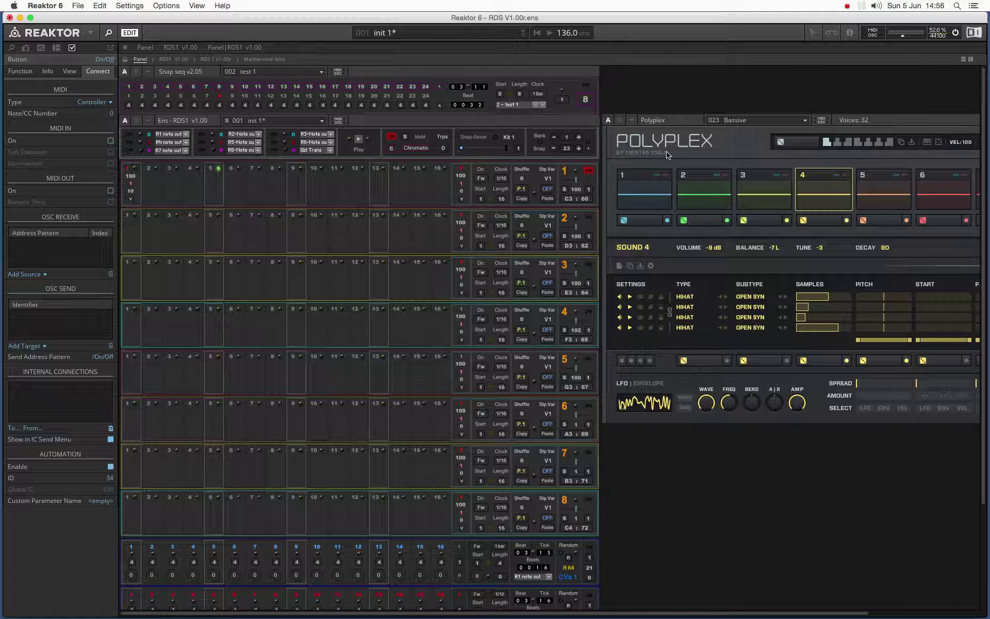
- Start playback and load the Sweatville snapshot directly in Polyplex
left_click(549, 33)
left_click(729, 119)
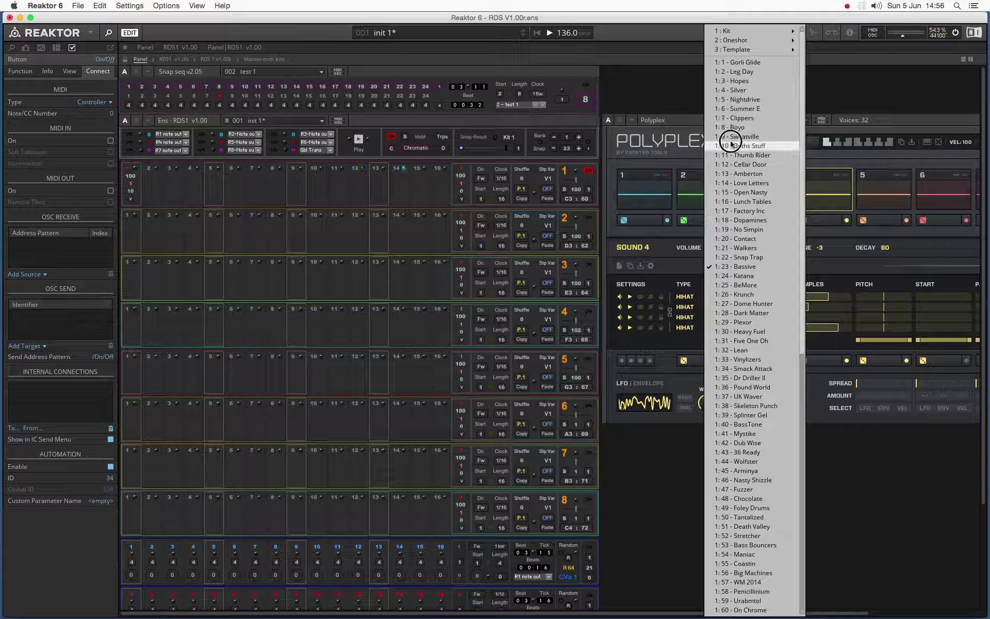
left_click(735, 145)
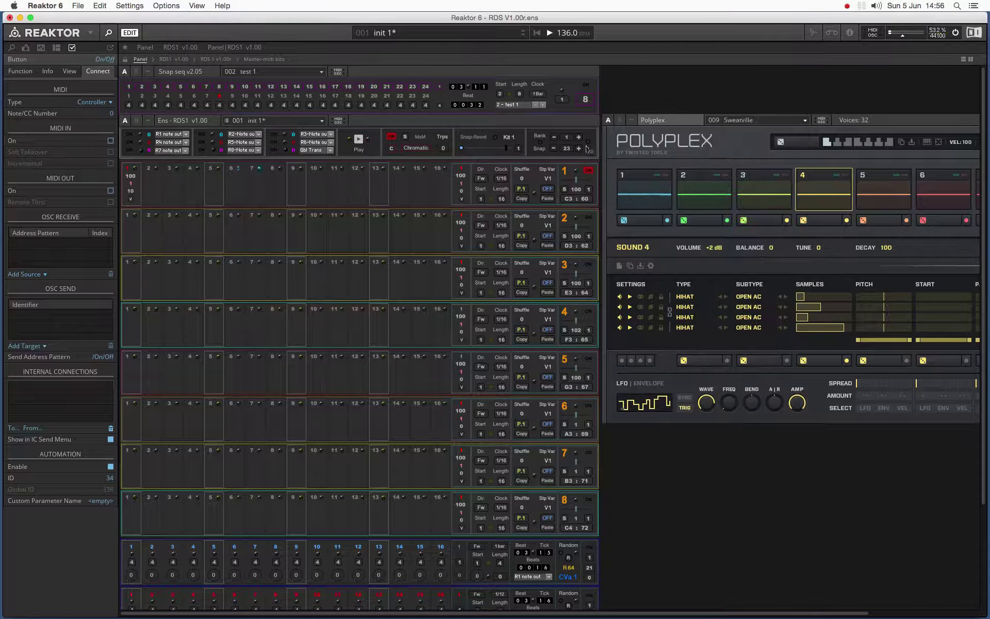
- Lower the sequencer's Snap number to 19 to change the Polyplex kit during playback
left_click(554, 148)
left_click(553, 148)
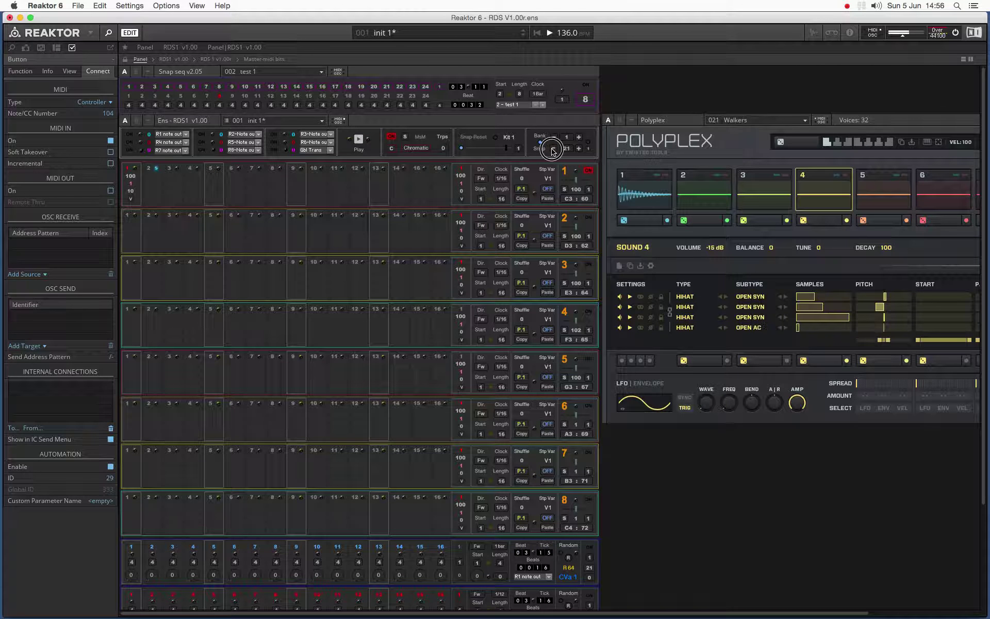
left_click(553, 148)
left_click(553, 150)
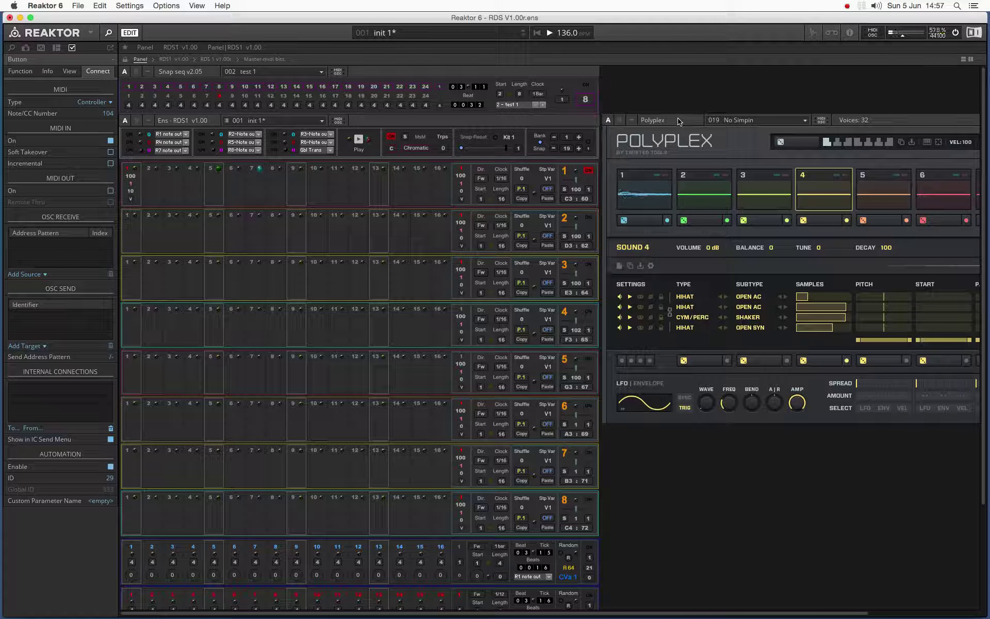
- Enable the Dclk on option beside the Bank/Snap controls and lower the Snap number to 17
left_click(588, 143)
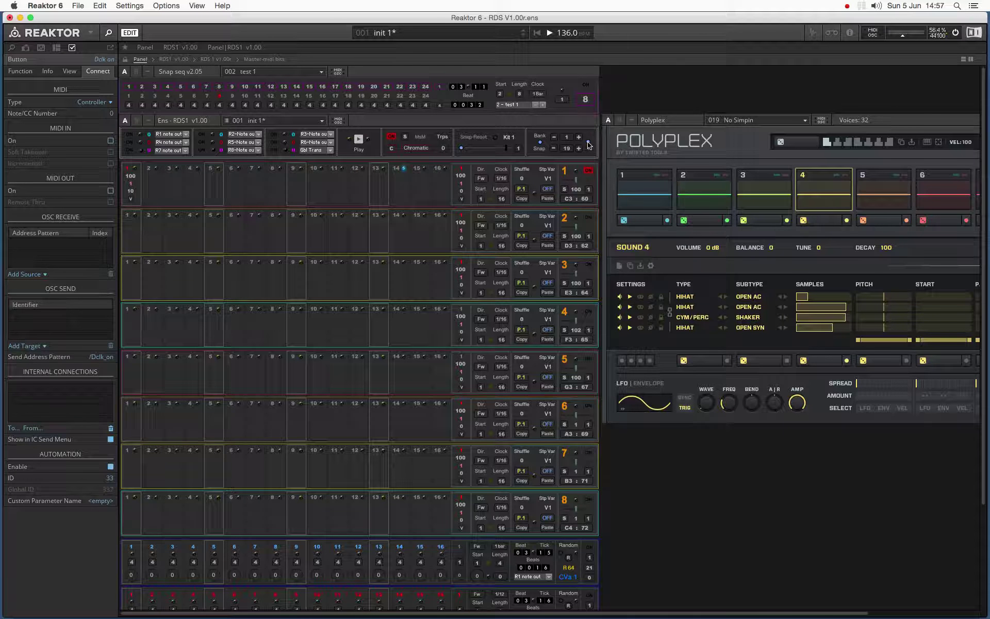
left_click(554, 148)
left_click(554, 148)
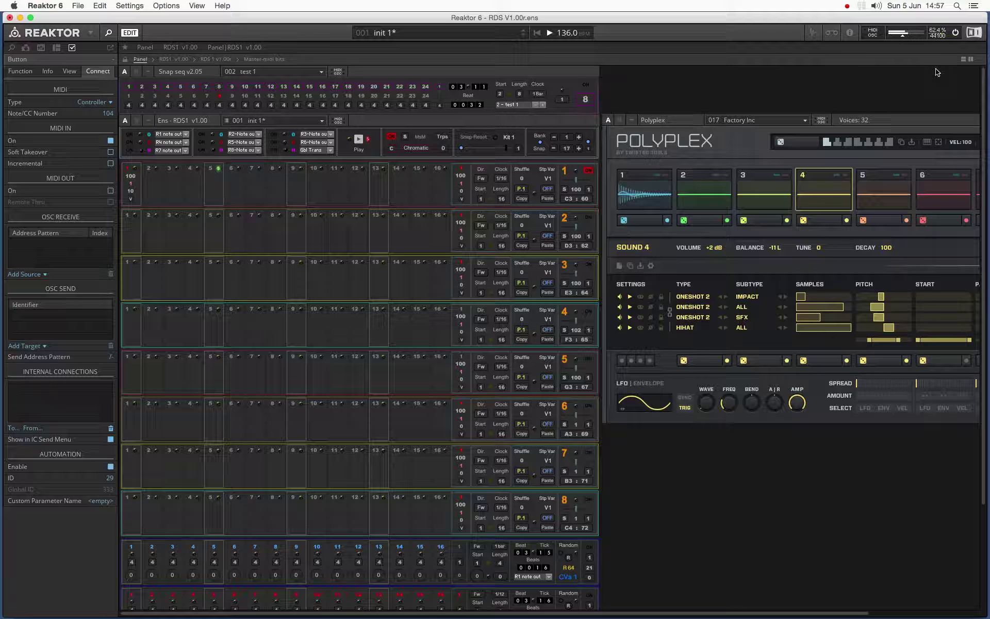
- Turn off the Bank/Snap switching and load the Leg Day snapshot directly in Polyplex
left_click(538, 146)
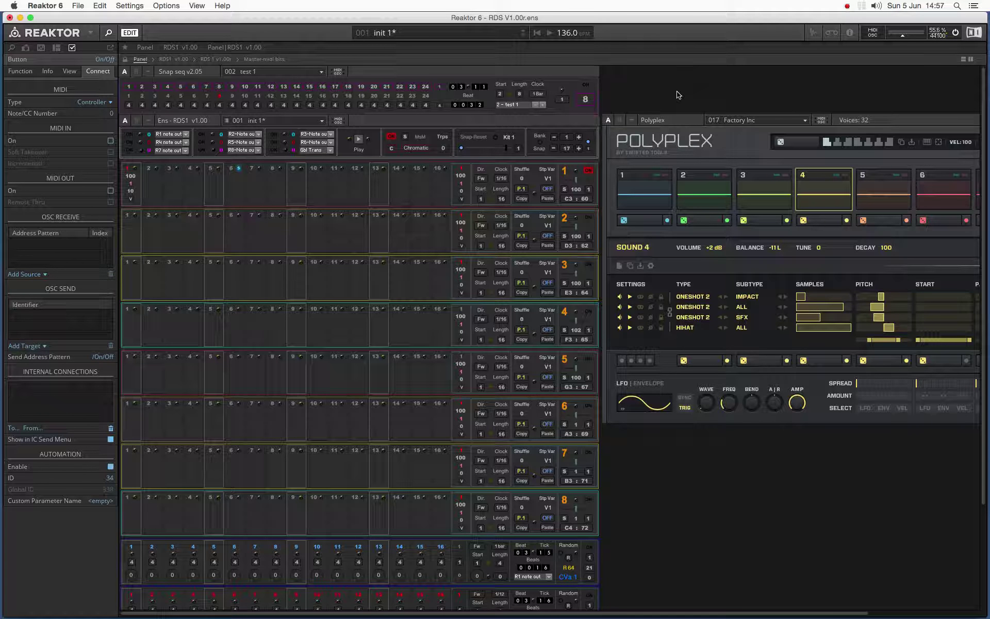
left_click(745, 116)
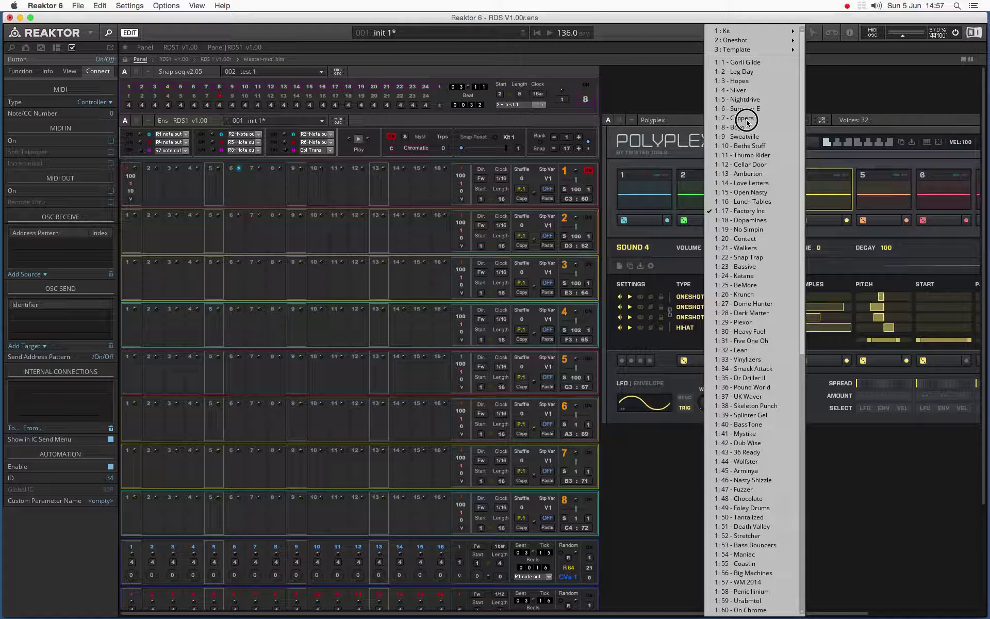
left_click(749, 72)
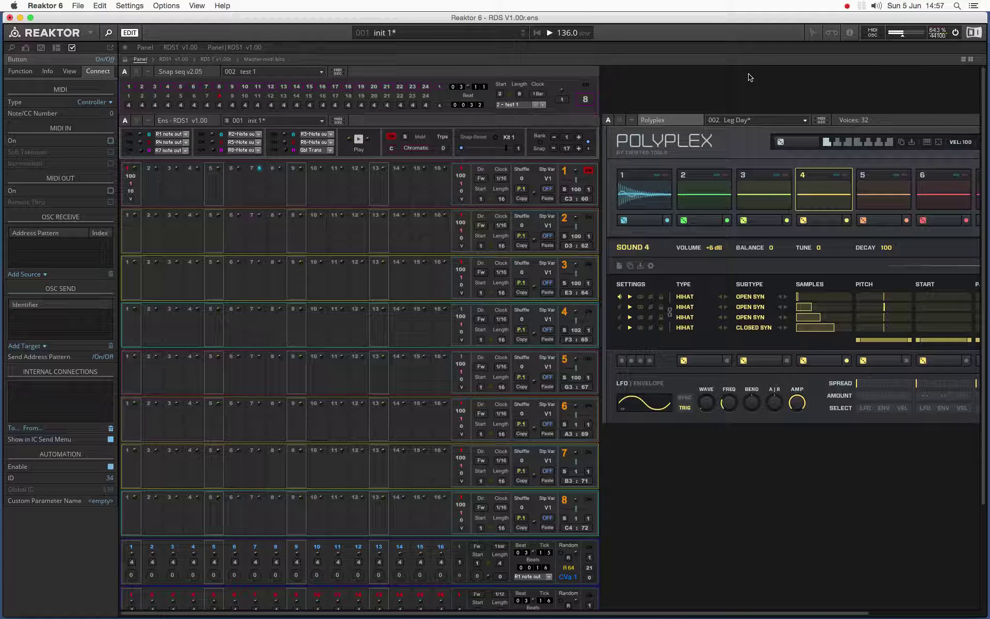
- Set the sample rate to Factor 1/2 (22050 Hz) and restart playback
left_click(939, 36)
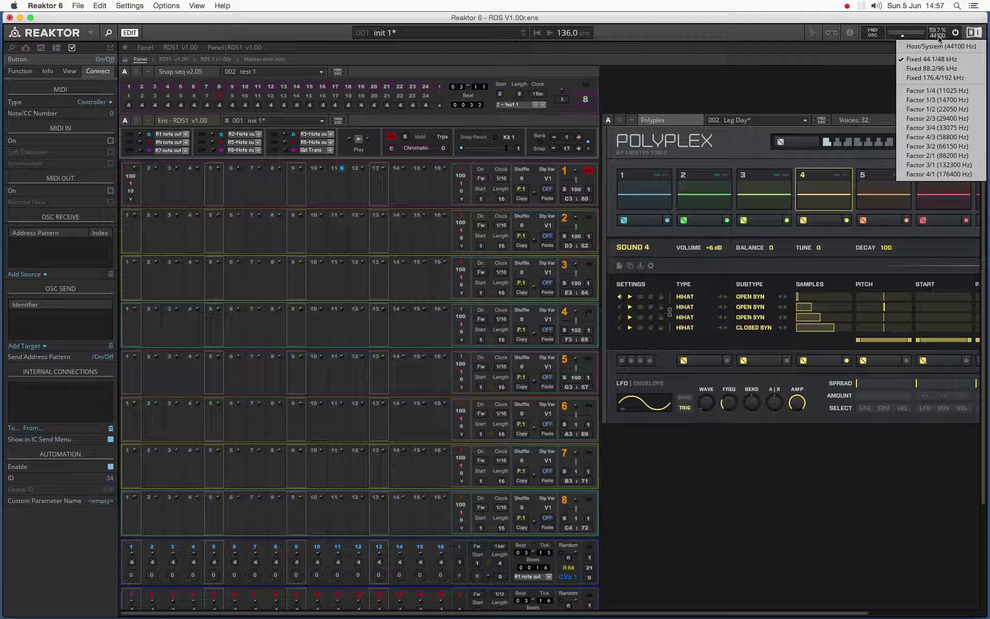
left_click(955, 110)
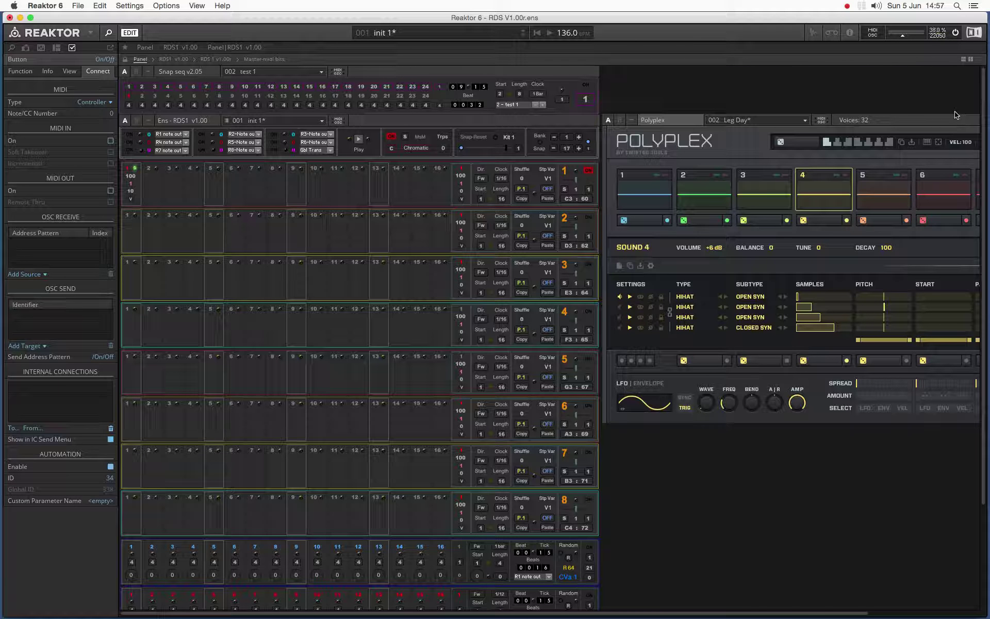
key("space")
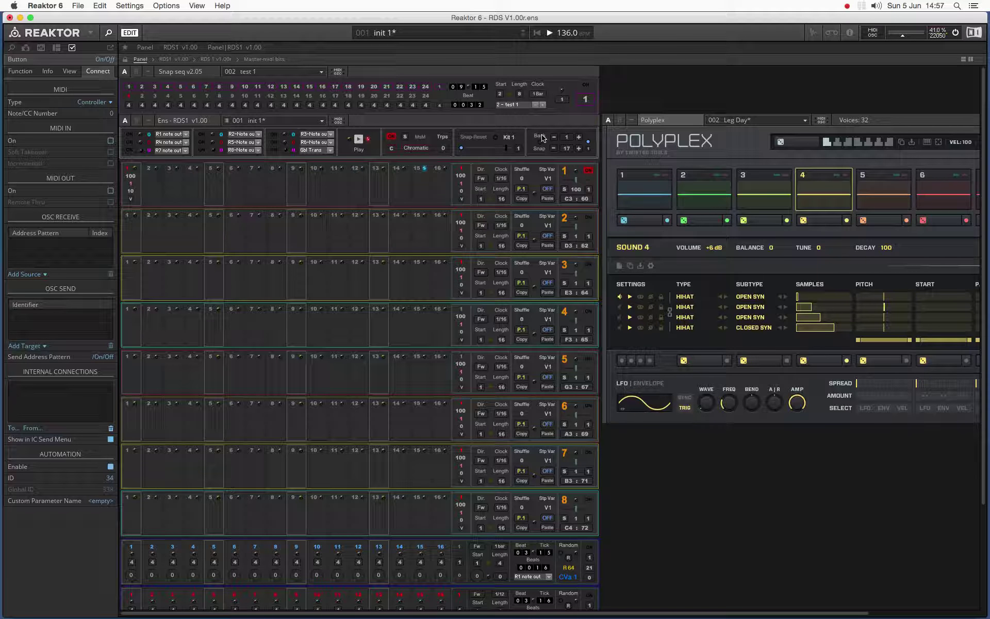
- Lower the sequencer's Snap number to 10 to change the Polyplex kit
left_click(554, 150)
left_click(555, 150)
left_click(554, 150)
left_click(555, 150)
left_click(554, 150)
left_click(555, 150)
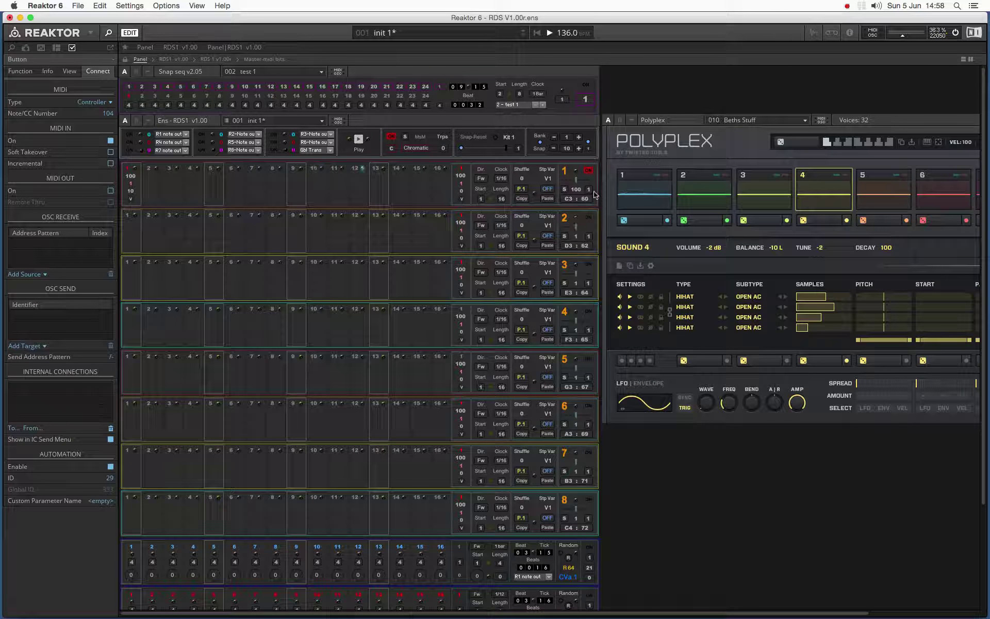
- Switch on tracks 2 and 3, adding step 9 to track 2 and steps 13 and 15 to track 3, with 2 repeats on step 15
left_click(588, 216)
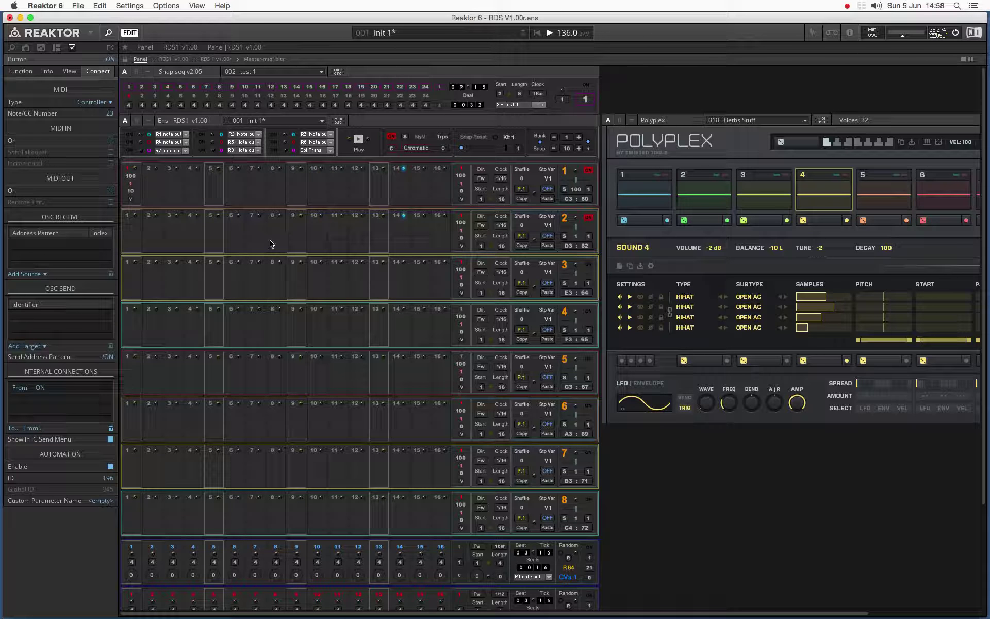
left_click(300, 216)
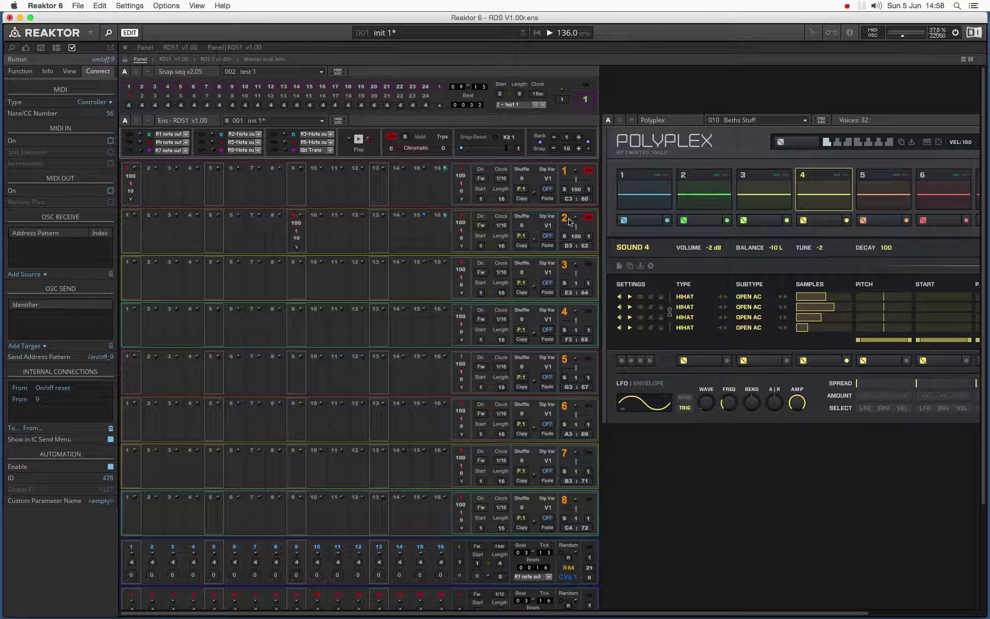
left_click(588, 264)
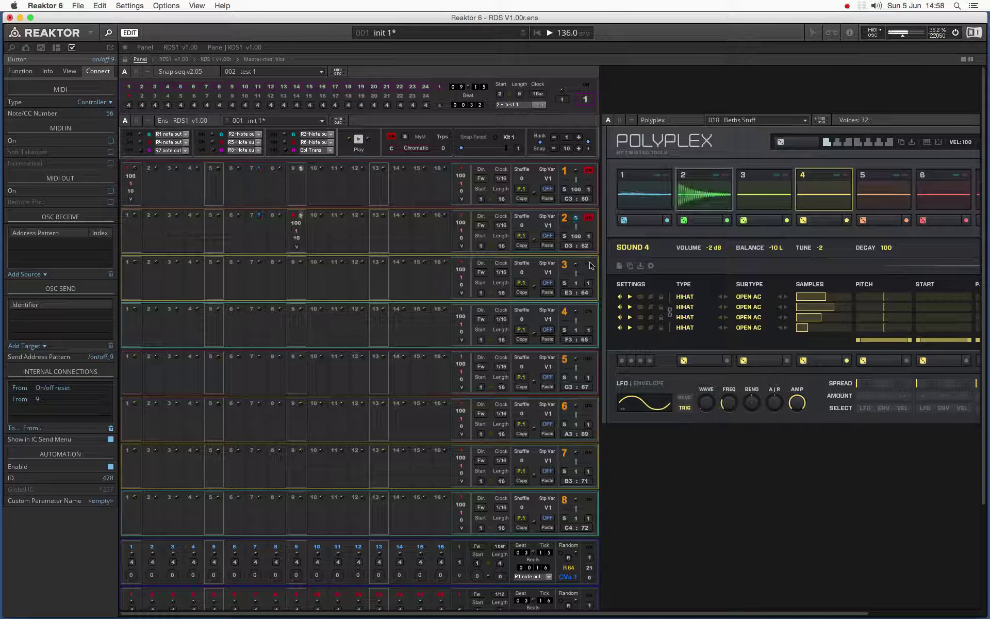
left_click(384, 268)
left_click(422, 274)
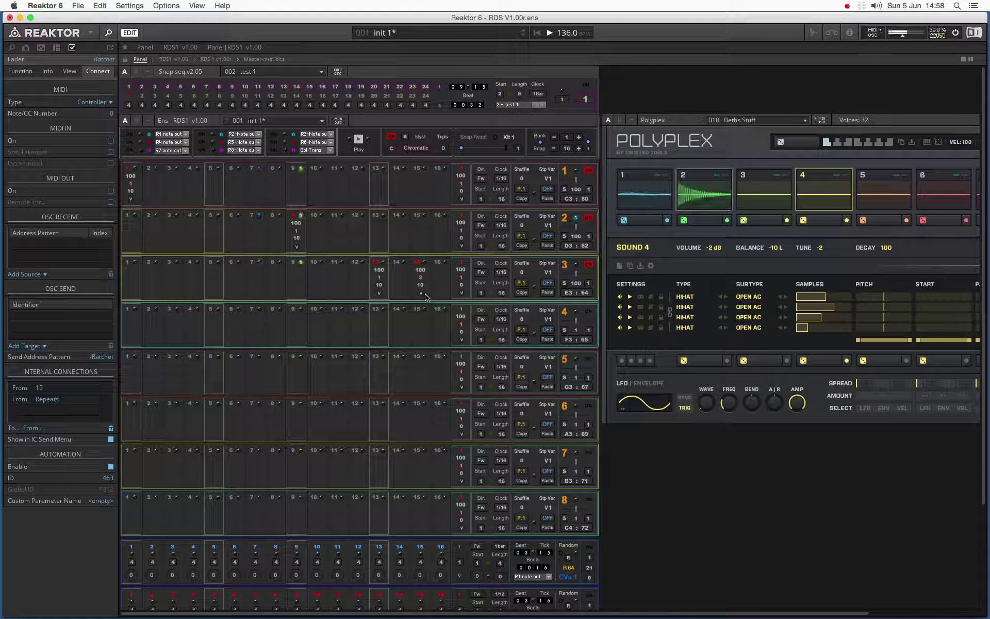
- Switch on tracks 4 and 5, adding step 5 to track 4 and steps 7, 8 and 11 to track 5
left_click(589, 312)
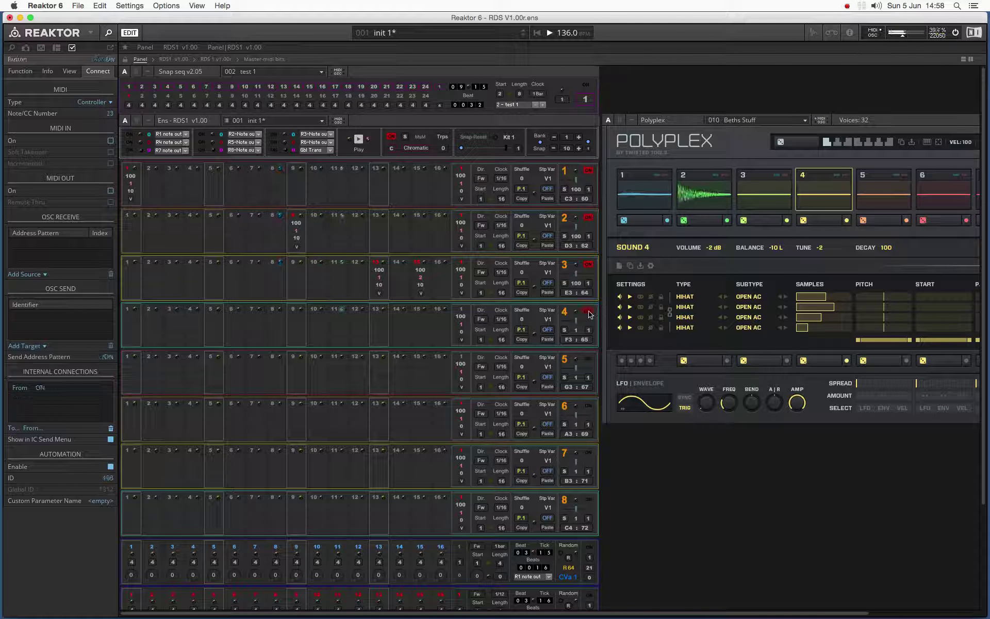
left_click(211, 310)
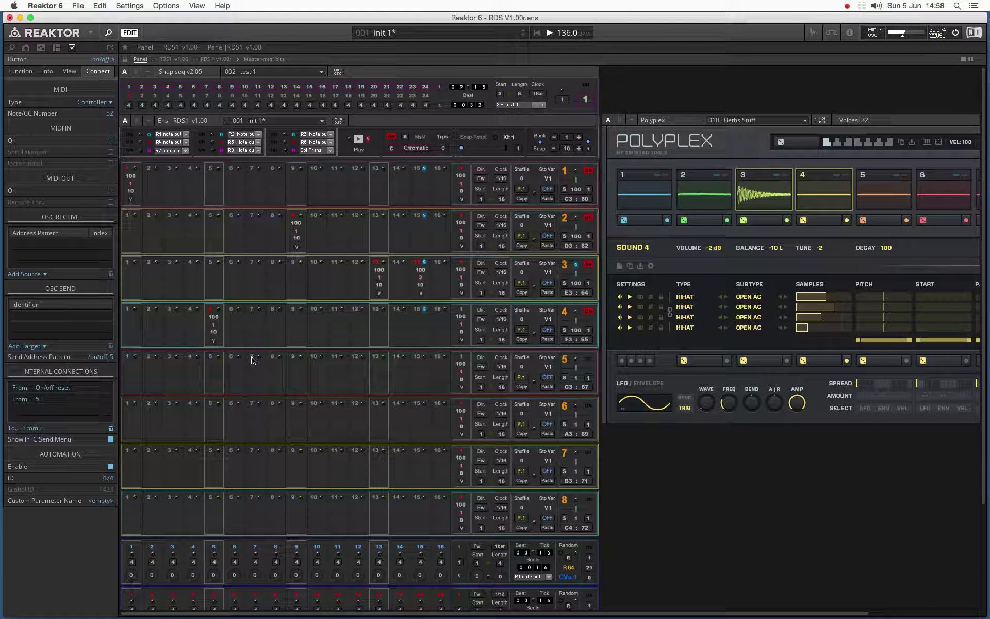
left_click(588, 360)
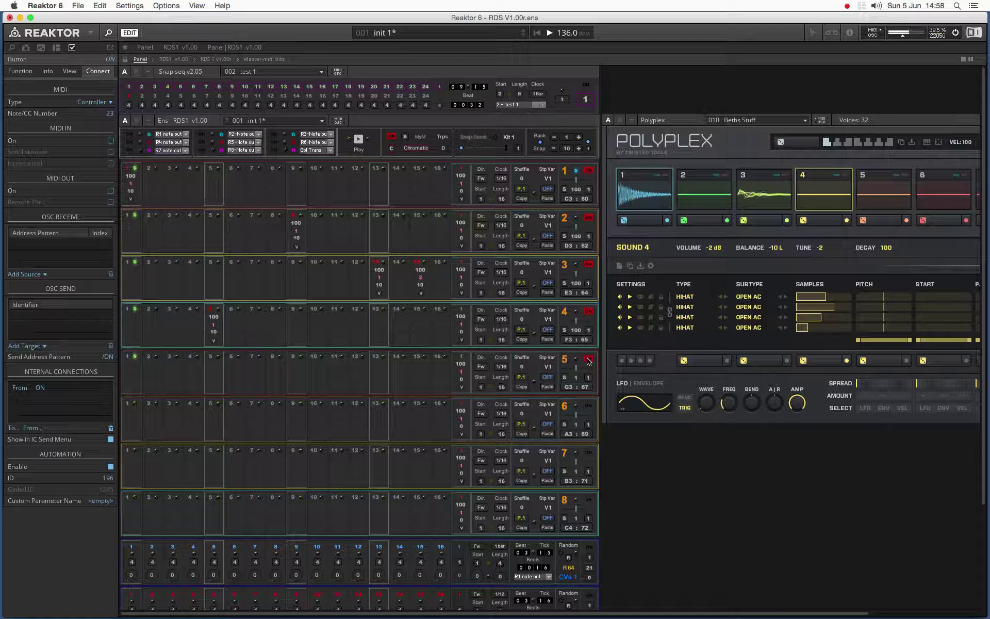
left_click(252, 357)
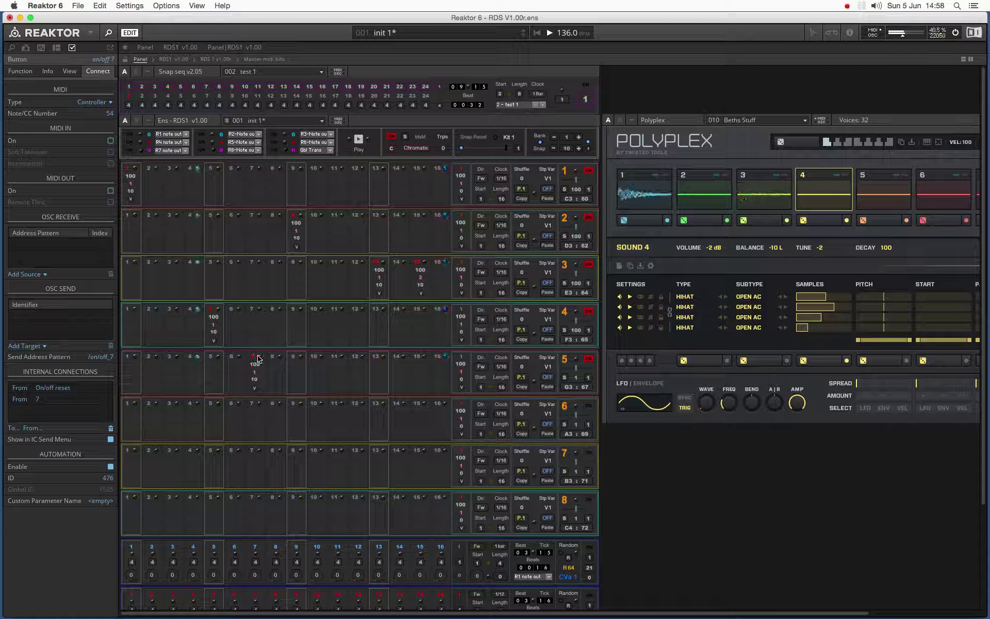
left_click(272, 356)
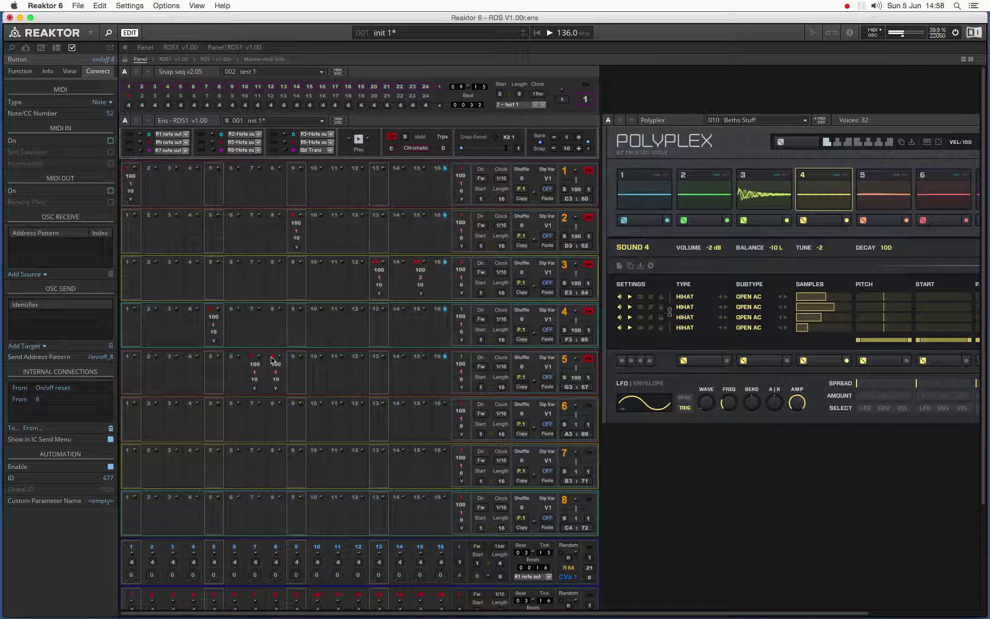
left_click(334, 356)
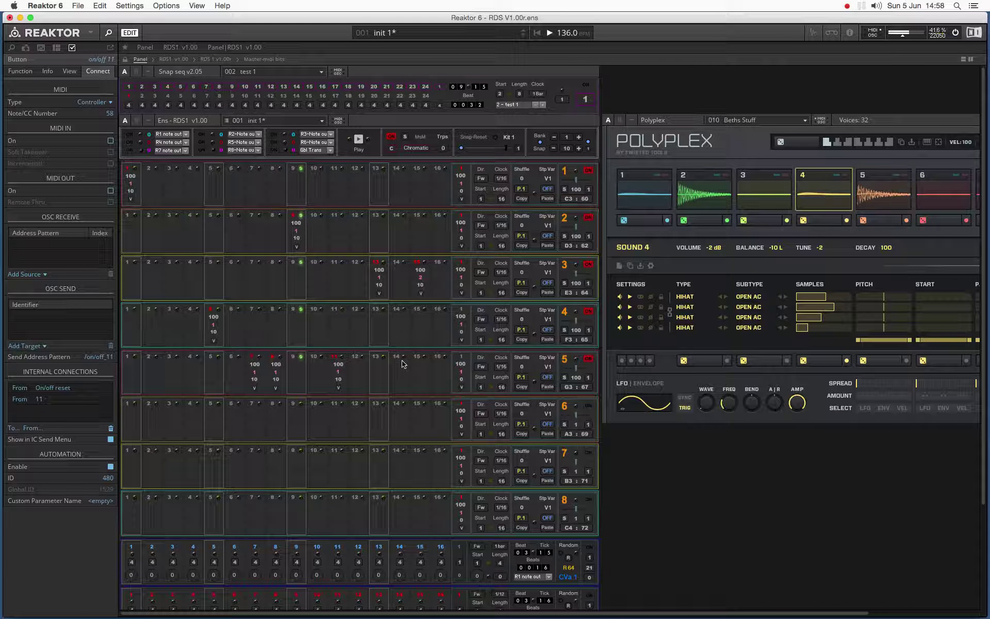
- Switch on track 6, add step 3 and give it 17 ratchet repeats with a spacing of 101 and a velocity ramp
left_click(588, 405)
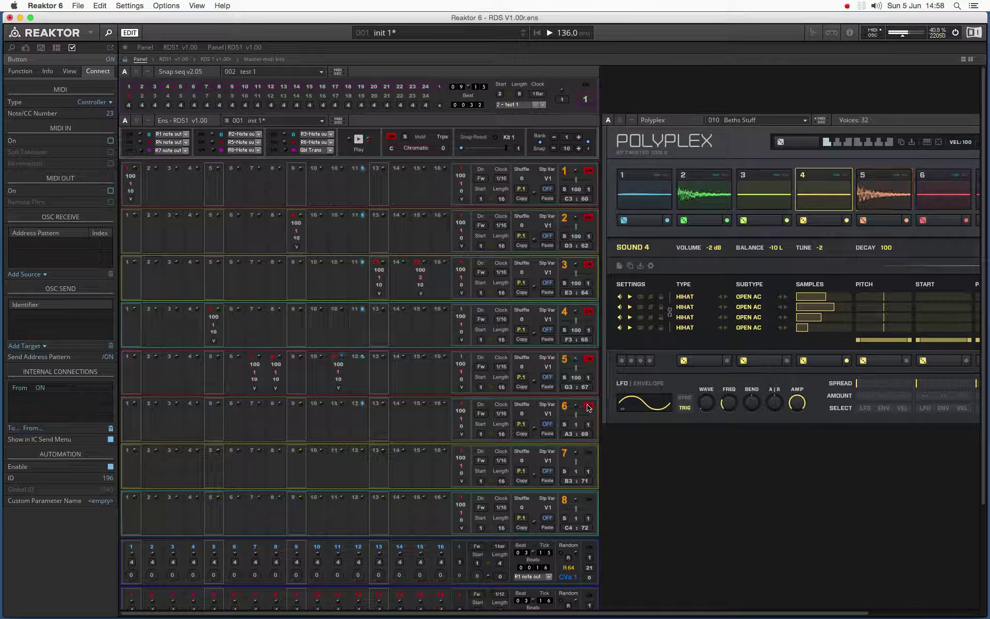
left_click(172, 408)
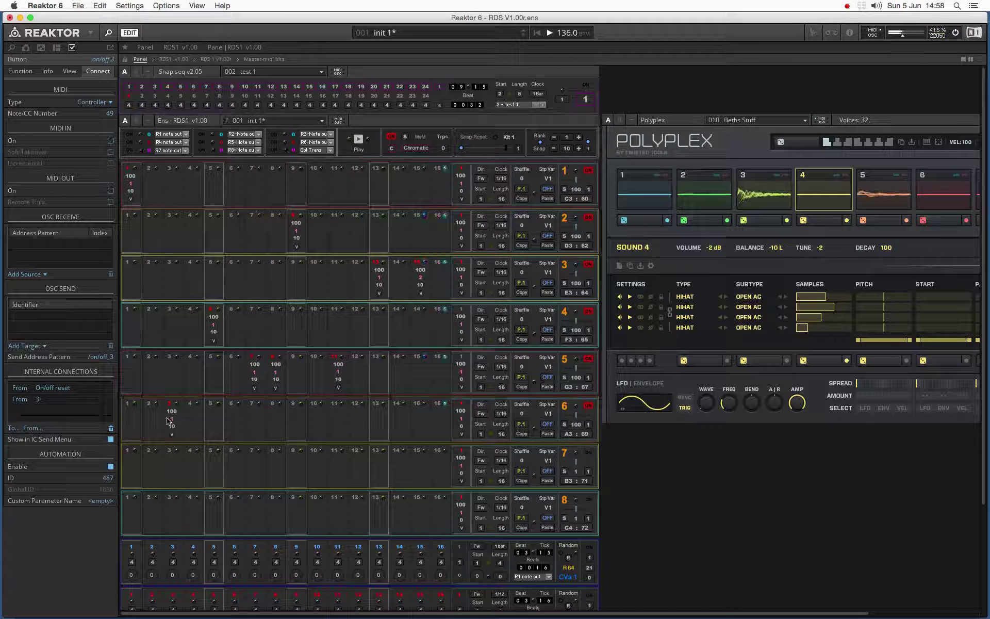
left_click_drag(172, 422, 191, 377)
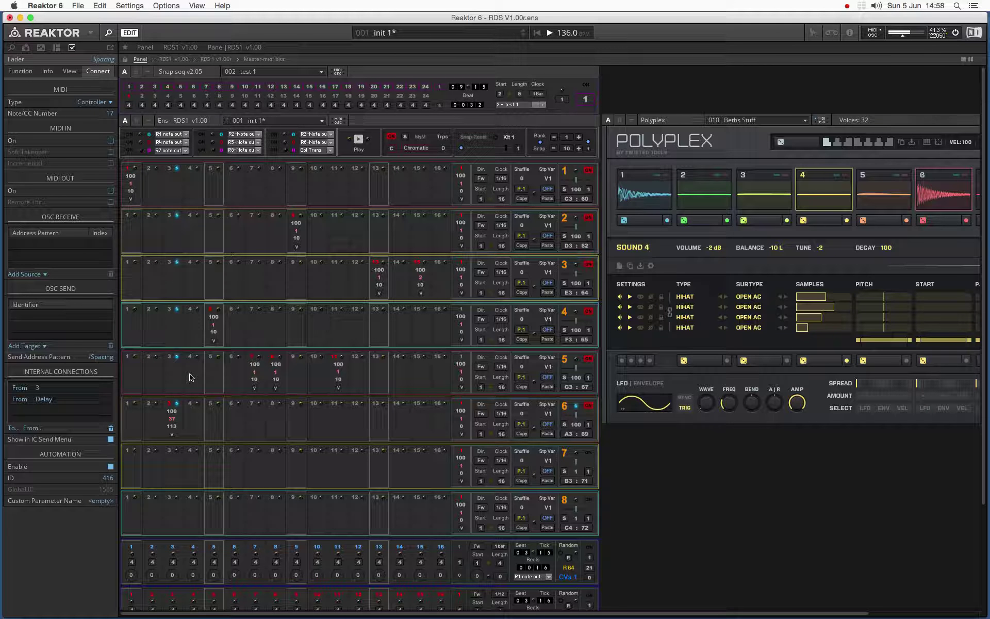
left_click_drag(172, 418, 174, 434)
left_click(167, 447)
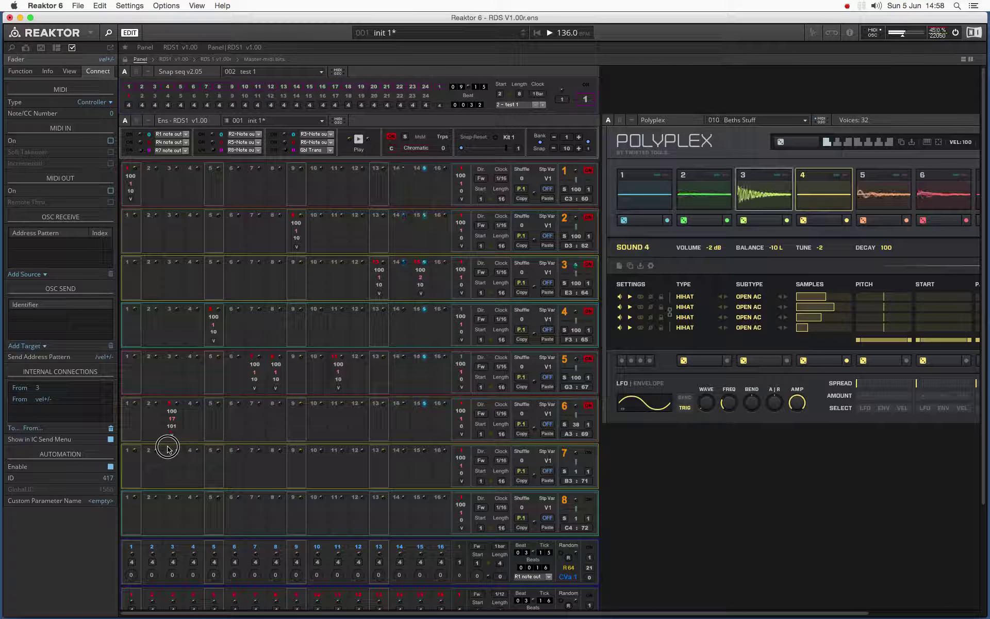
- Reduce the ratchet repeats on track 6's step 3 and lower the track's master velocity
left_click(172, 422)
left_click_drag(171, 424, 172, 431)
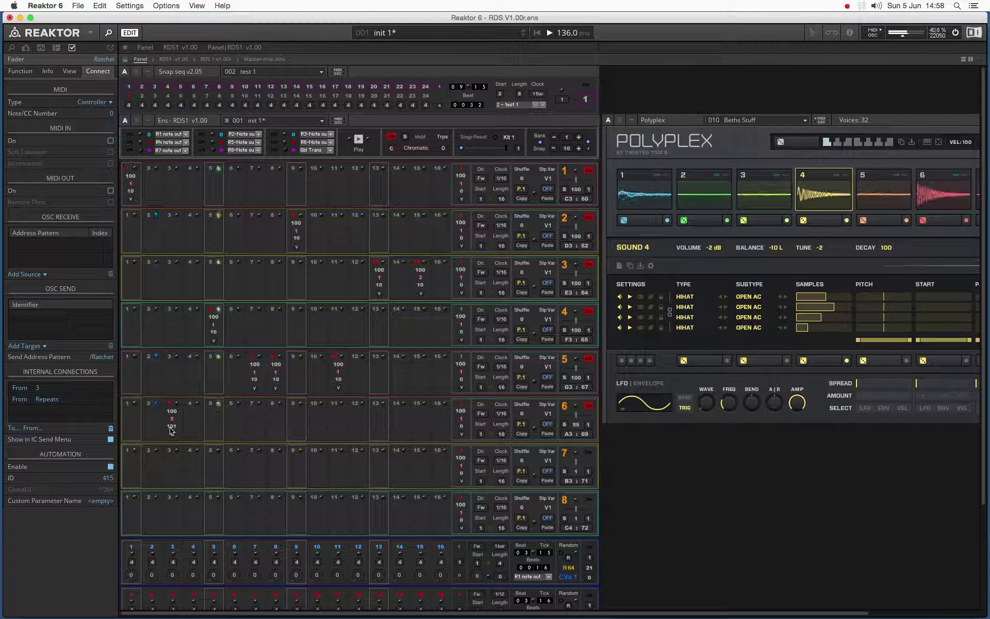
left_click(571, 417)
left_click_drag(571, 417, 564, 419)
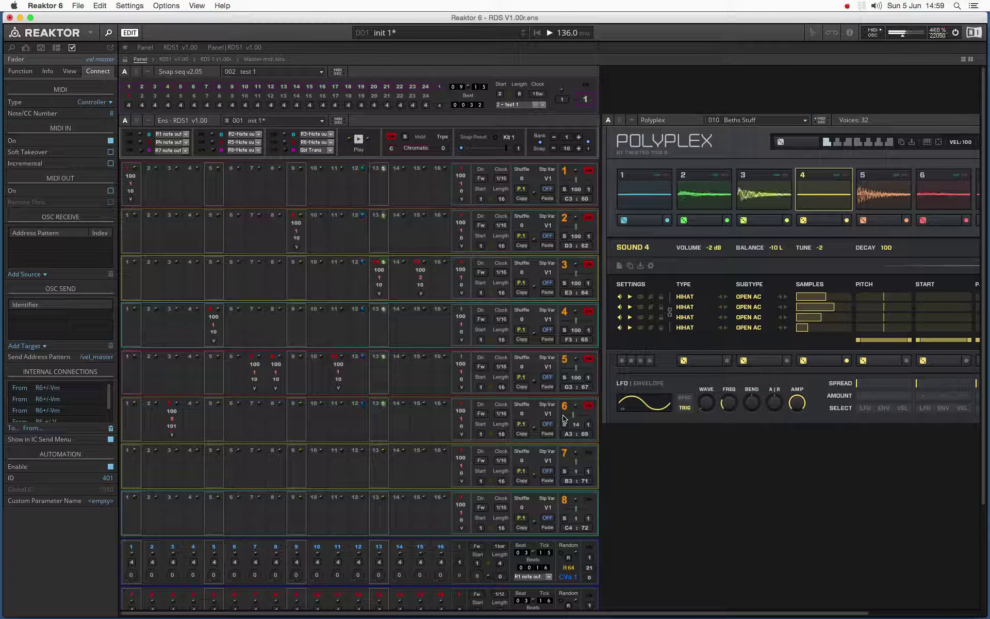
- Clear all steps from track 6's pattern 2, return to pattern 1 and set the track to auto-switch patterns 1-2
left_click(525, 424)
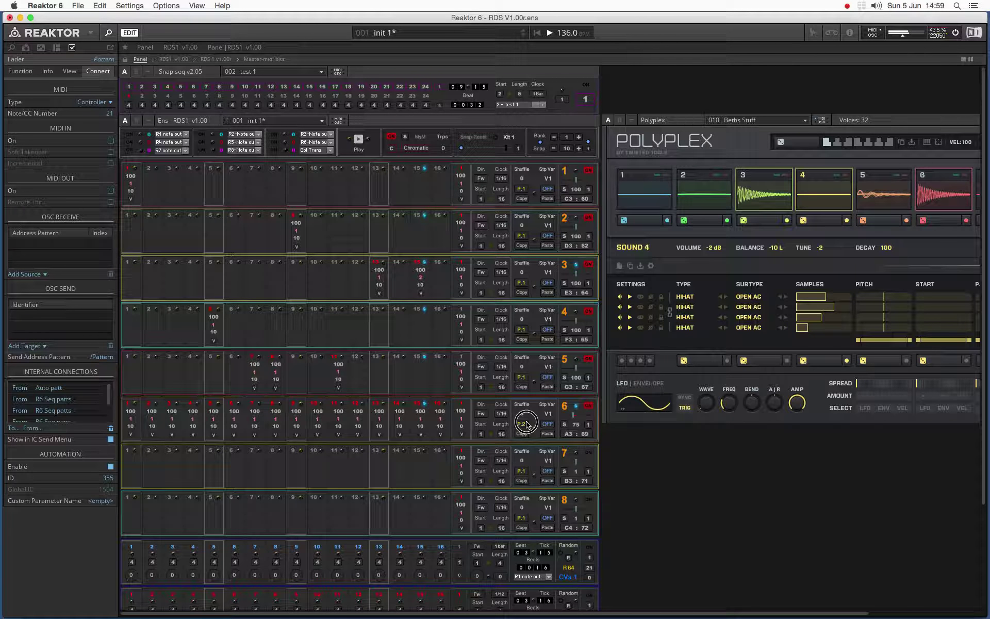
left_click_drag(525, 424, 524, 413)
left_click(467, 407)
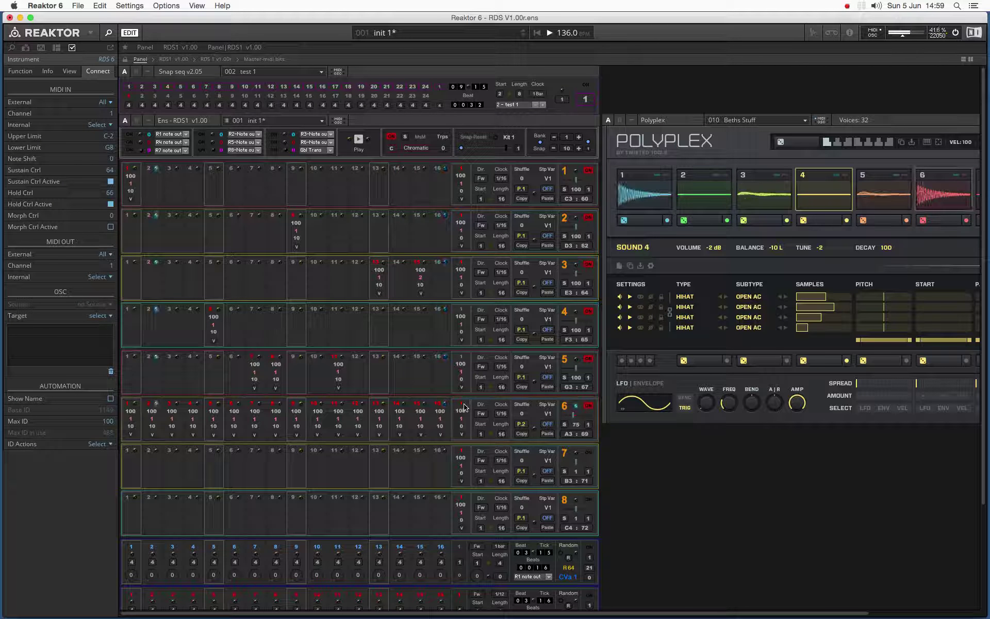
left_click(466, 408)
left_click(526, 424)
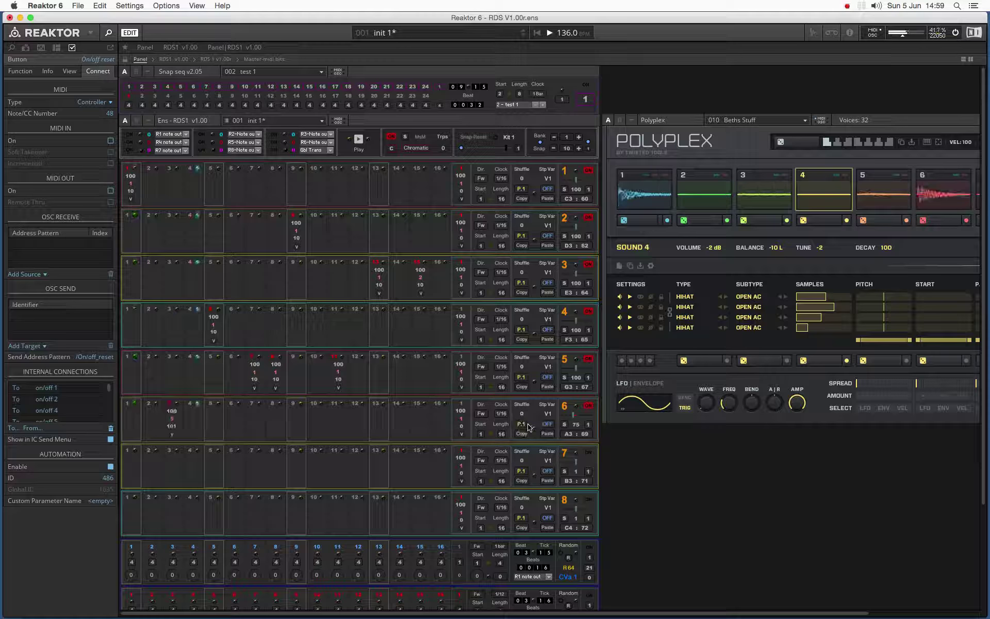
mouse_move(553, 424)
left_mouse_down()
mouse_move(549, 413)
mouse_move(554, 424)
left_mouse_up()
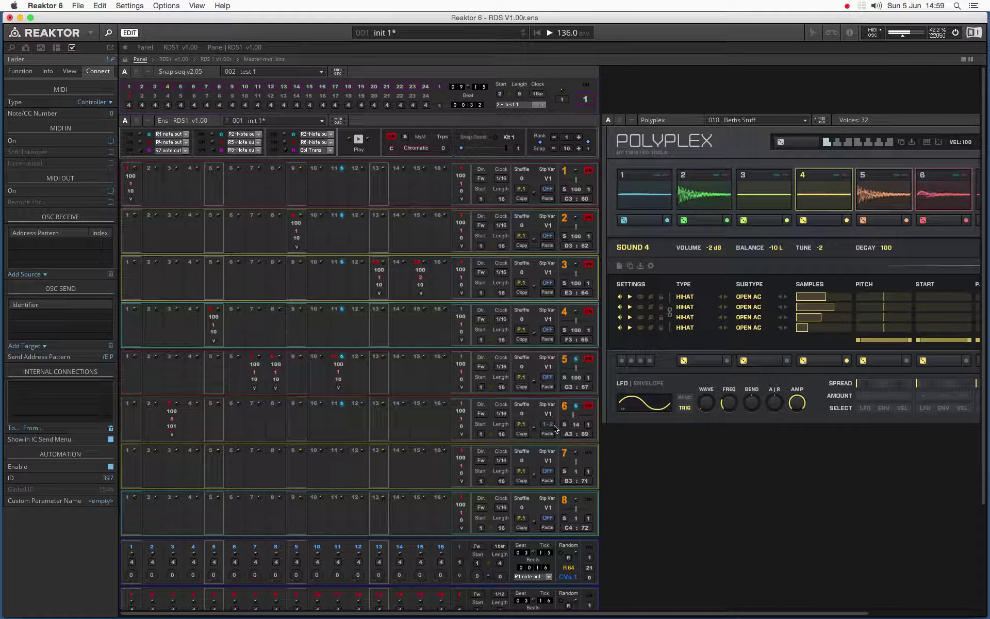
left_click(178, 420)
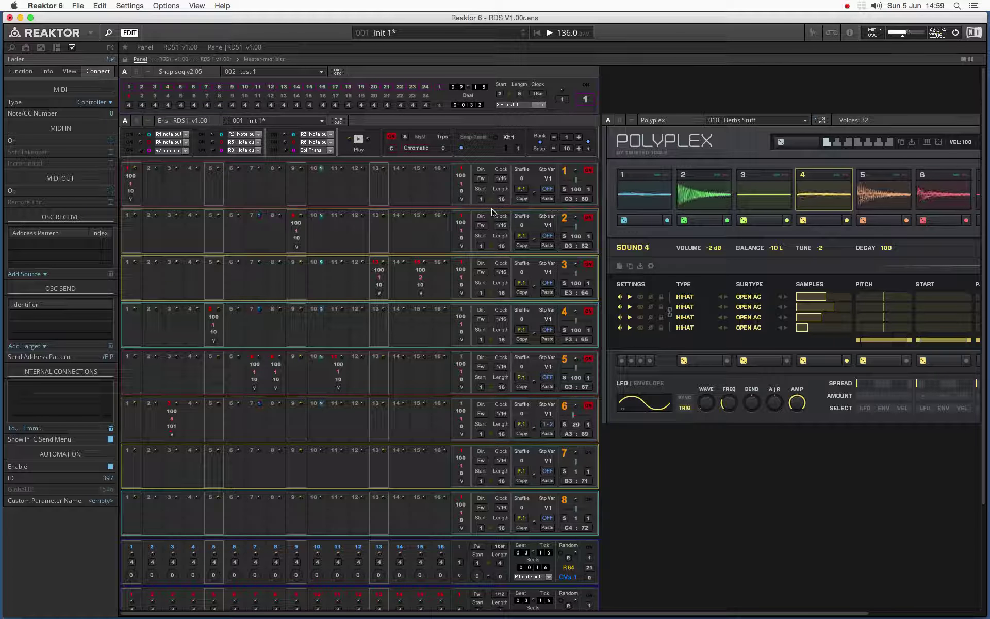
- Lower the sequencer's Snap number to 8 to change the Polyplex snapshot
left_click(552, 148)
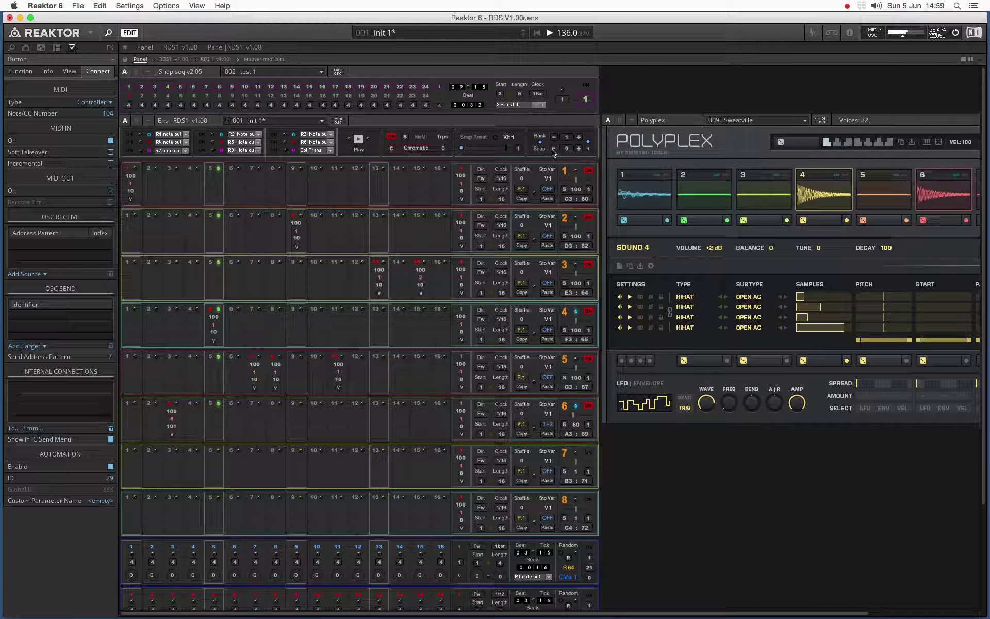
left_click(554, 149)
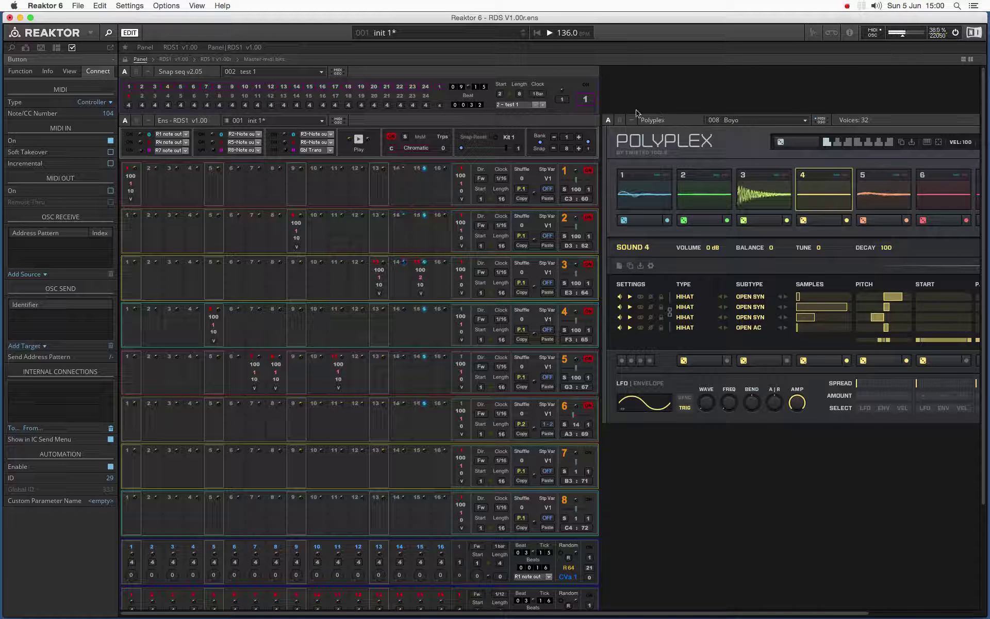
- Set the sequencer's kit selector to Kit 2, enable kit switching and randomise individual Polyplex sounds, including sound 5
left_click(511, 140)
left_click(512, 140)
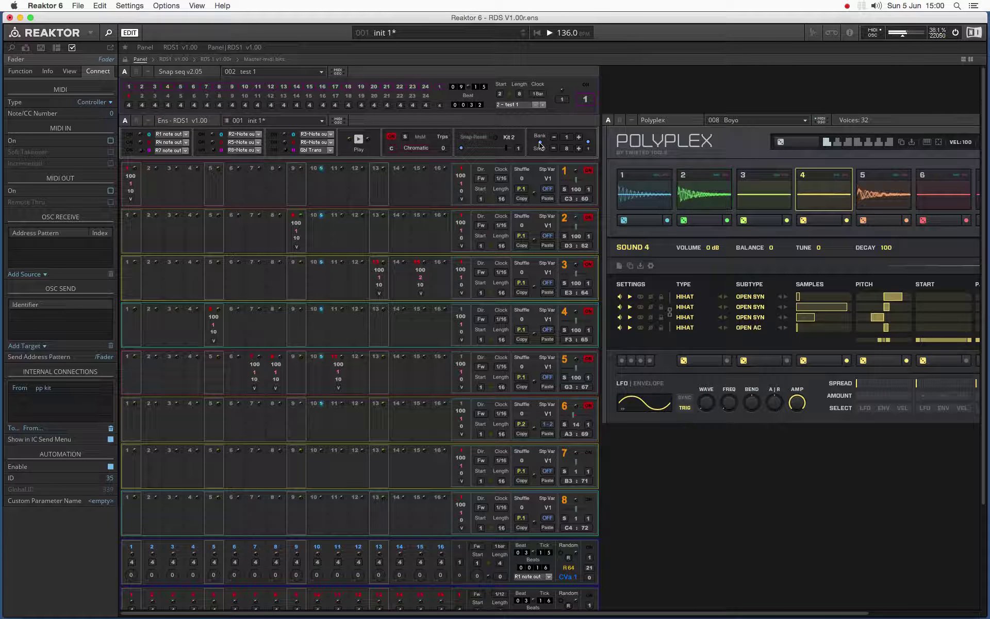
left_click(497, 144)
left_click(508, 147)
left_click_drag(508, 147, 519, 142)
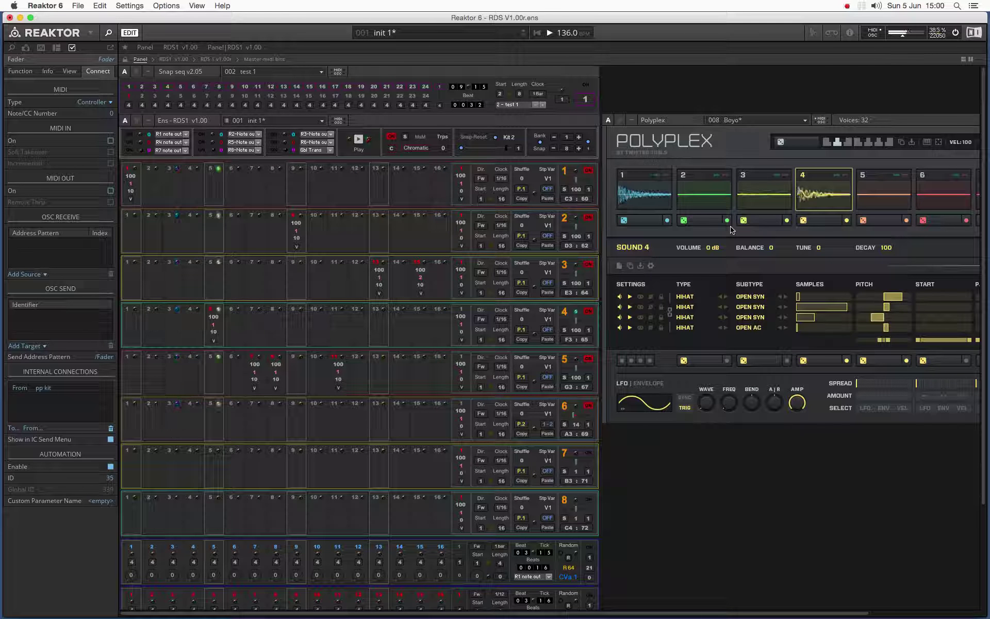
left_click(858, 222)
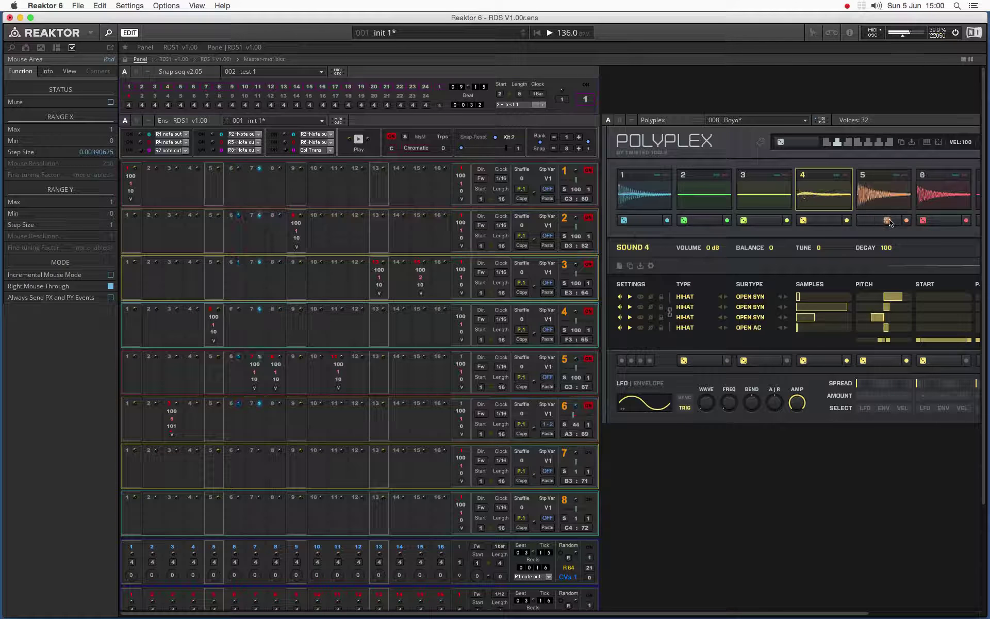
left_click(954, 221)
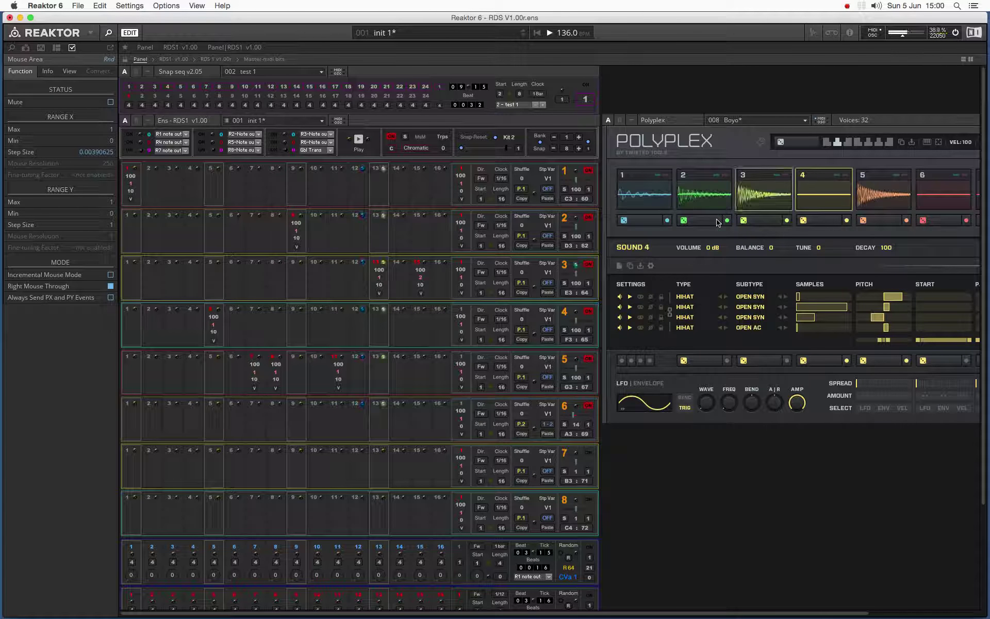
- Switch the sequencer to Kit 3 and Kit 4 in turn, randomising Polyplex sounds in each kit
left_click(513, 138)
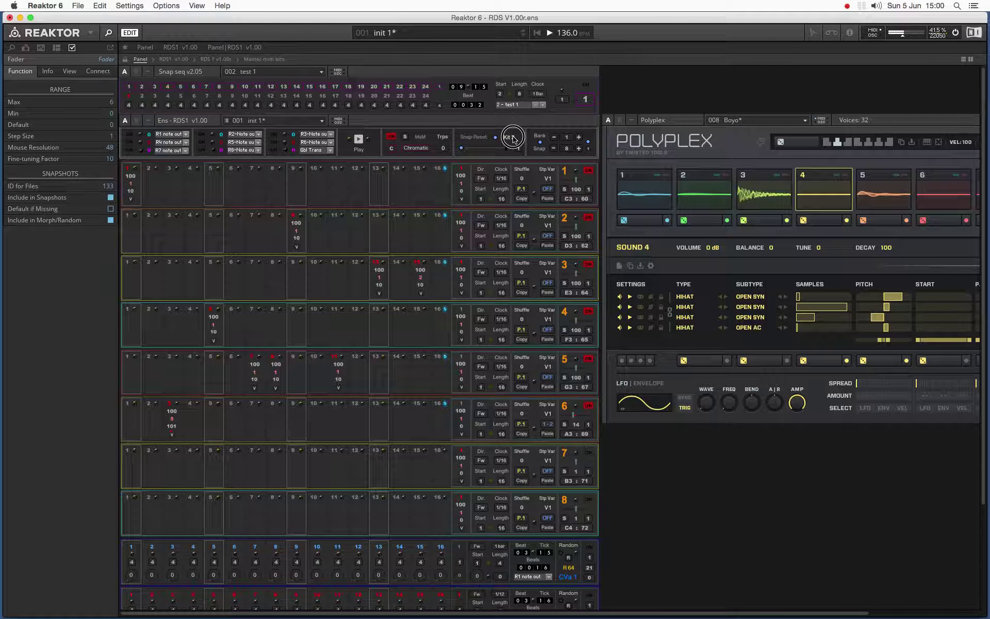
left_click(513, 138)
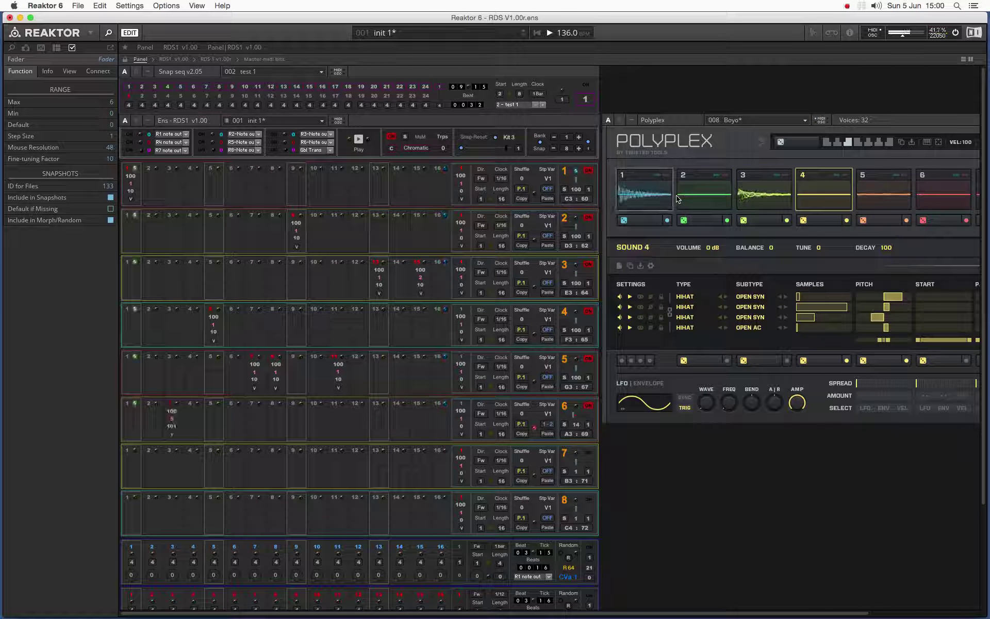
left_click(653, 221)
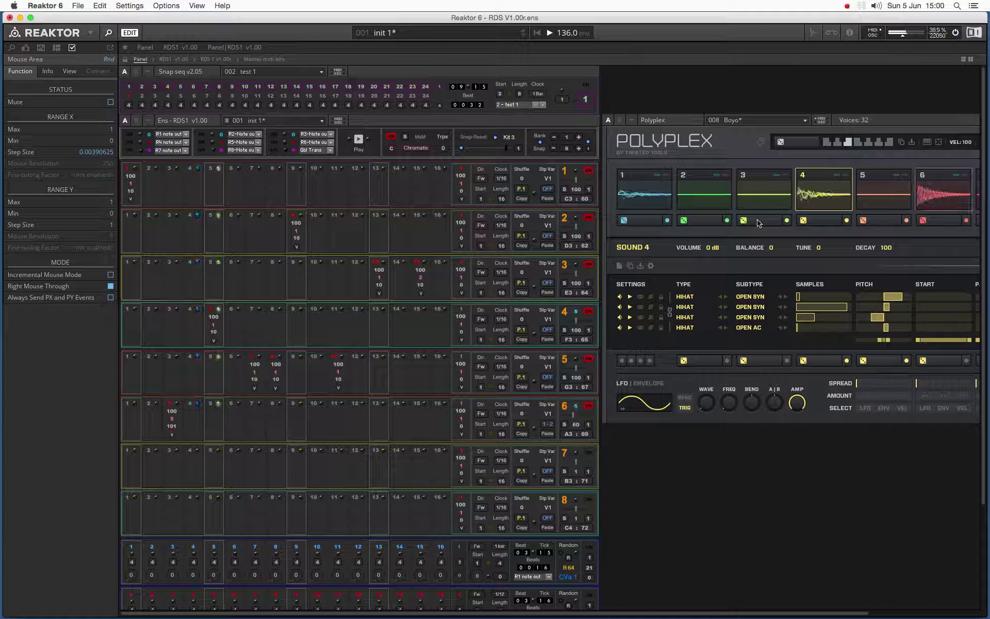
left_click(508, 137)
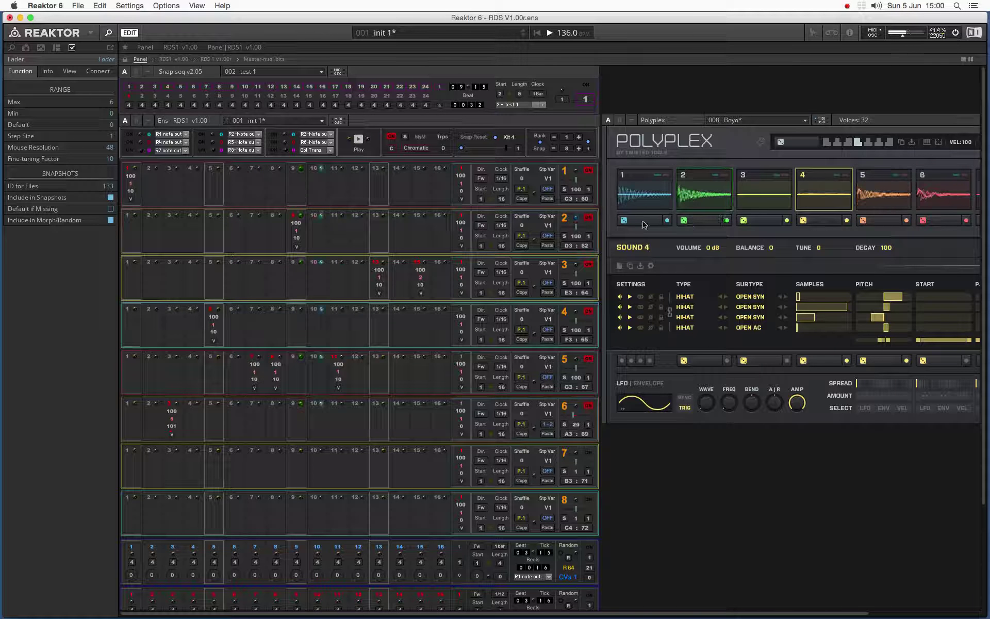
left_click(813, 145)
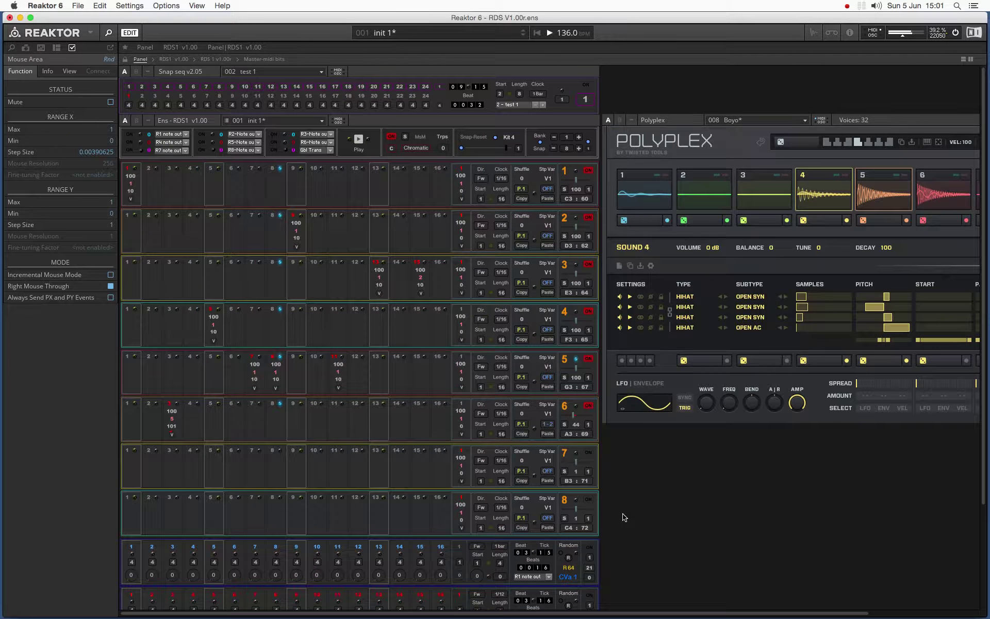
- Examine the modulation destination lists of the third and first modulation sequencers below the drum tracks
scroll(624, 517, "down", 5)
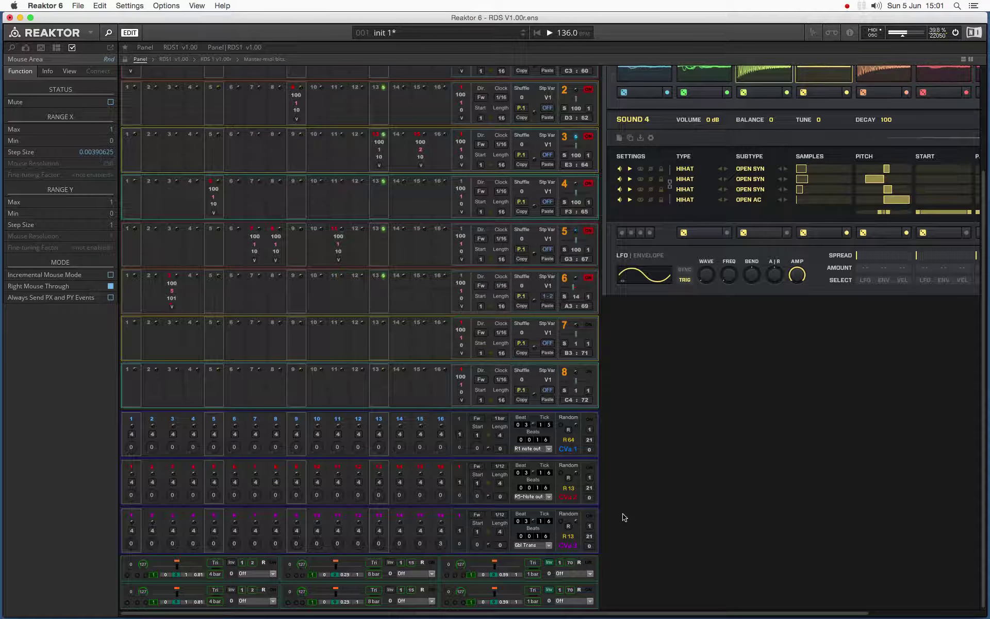
left_click(543, 546)
left_click(648, 533)
left_click(647, 534)
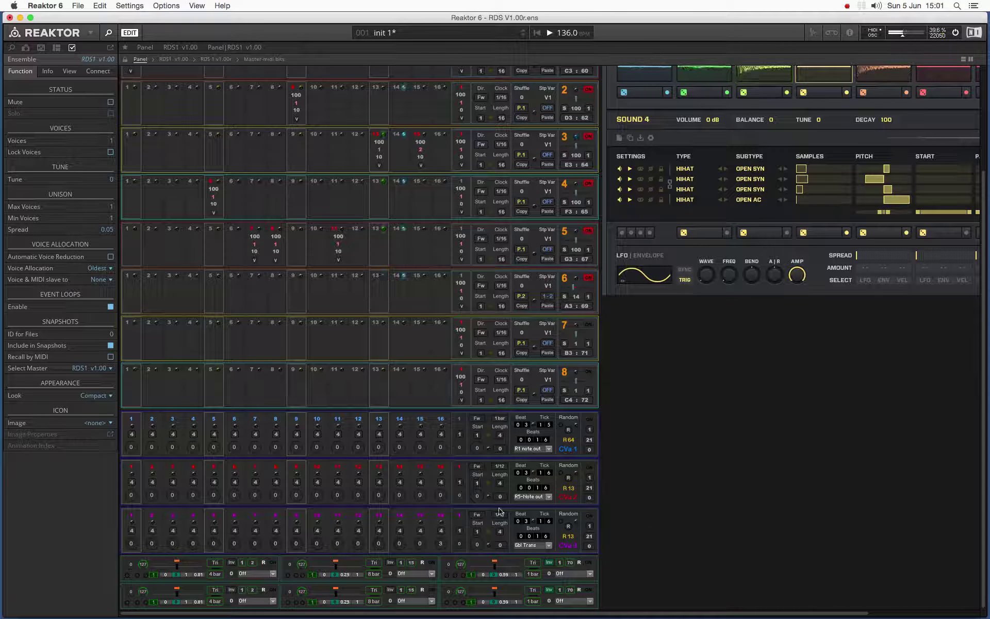
left_click(548, 449)
left_click(634, 449)
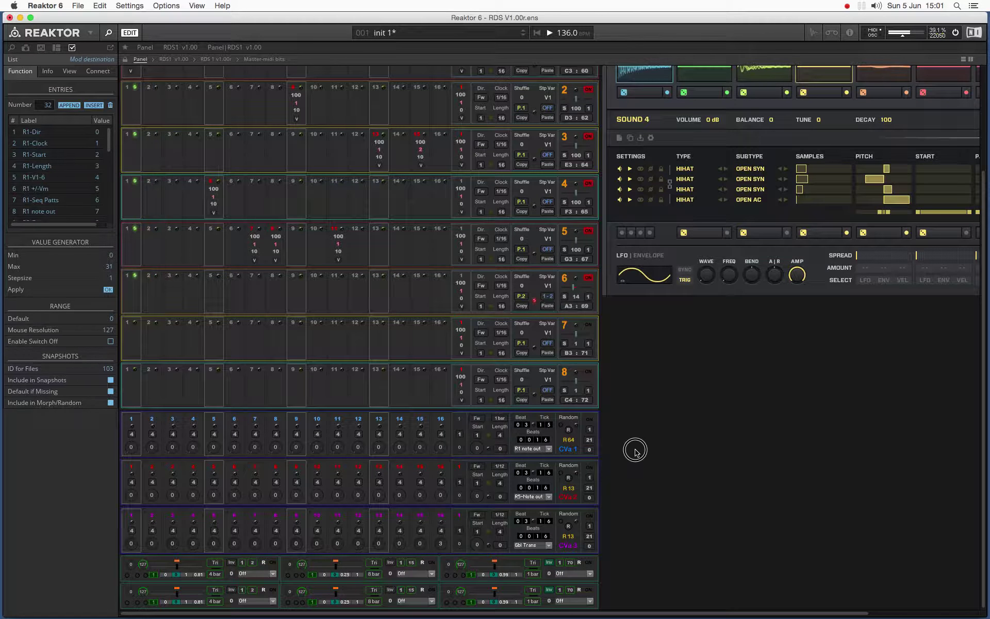
- Assign the first modulation sequencer to the polplex kit destination and set its steps 1 to 4 to values 1, 2, 3 and 4
left_click(547, 448)
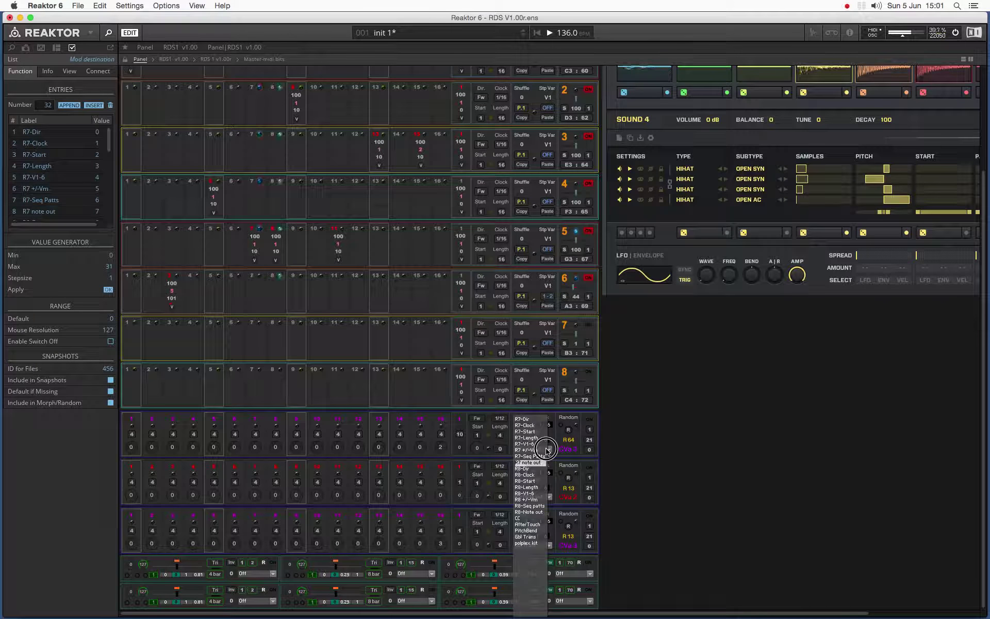
left_click(532, 543)
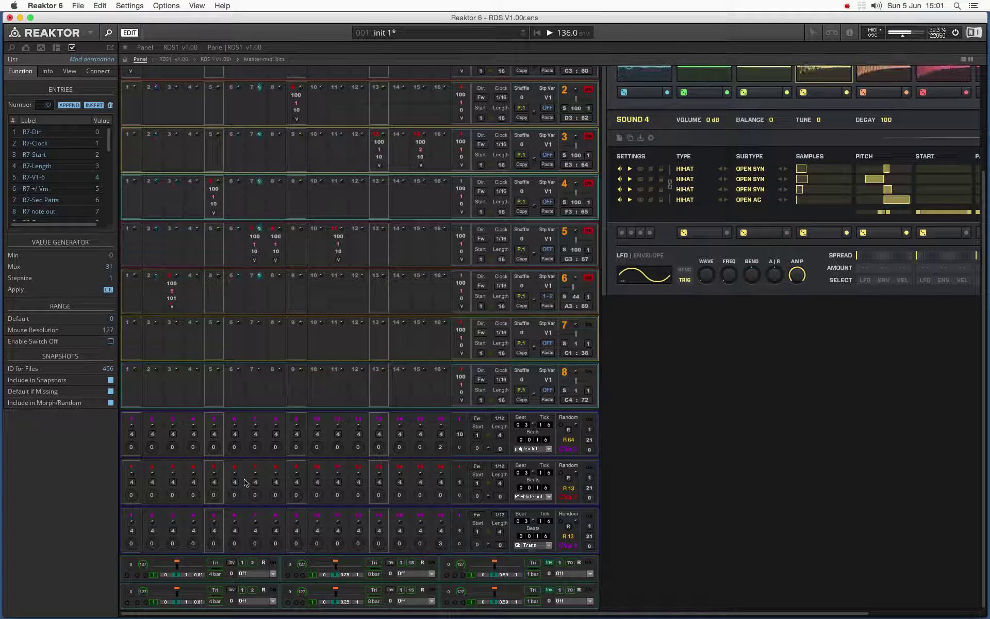
left_click(137, 452)
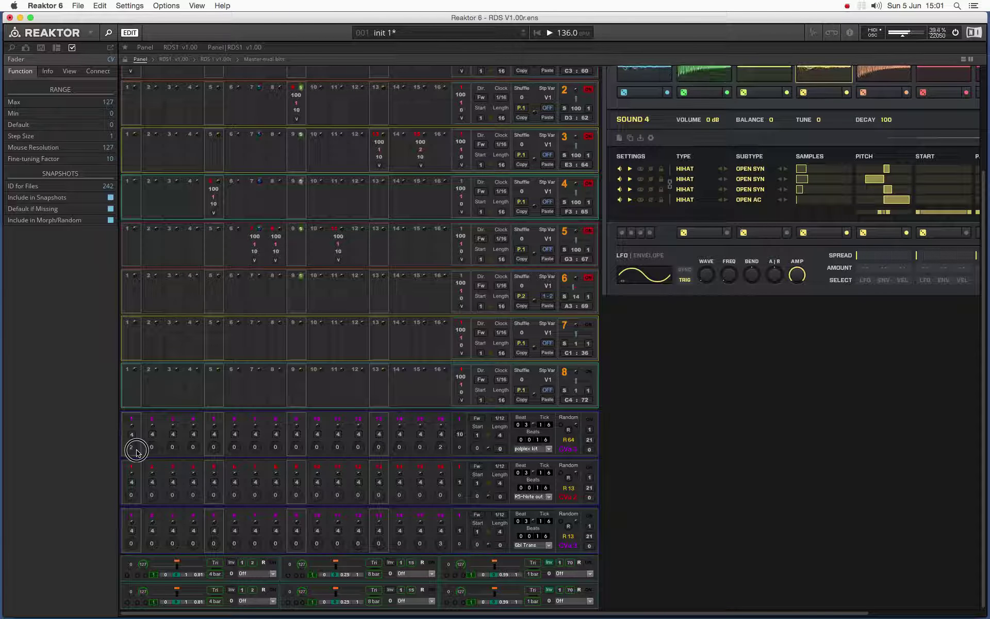
left_click(151, 451)
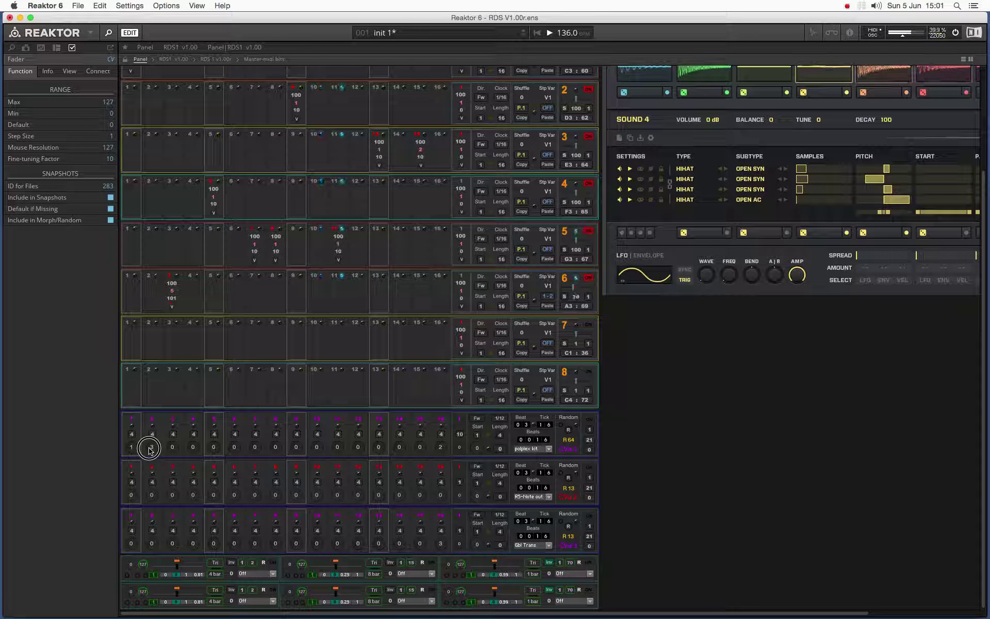
left_click(168, 449)
left_click(170, 450)
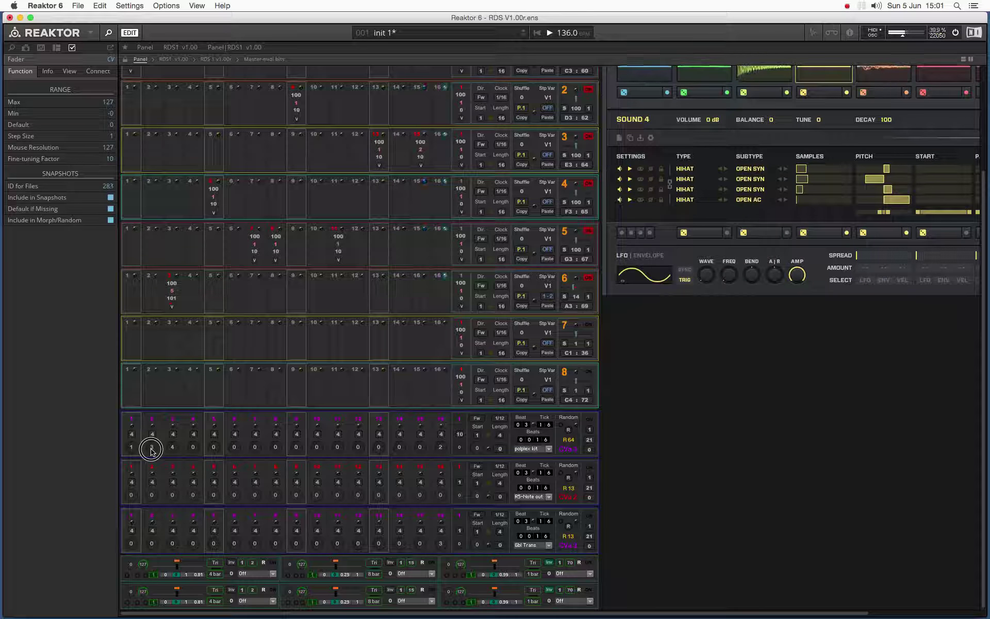
left_click(172, 449)
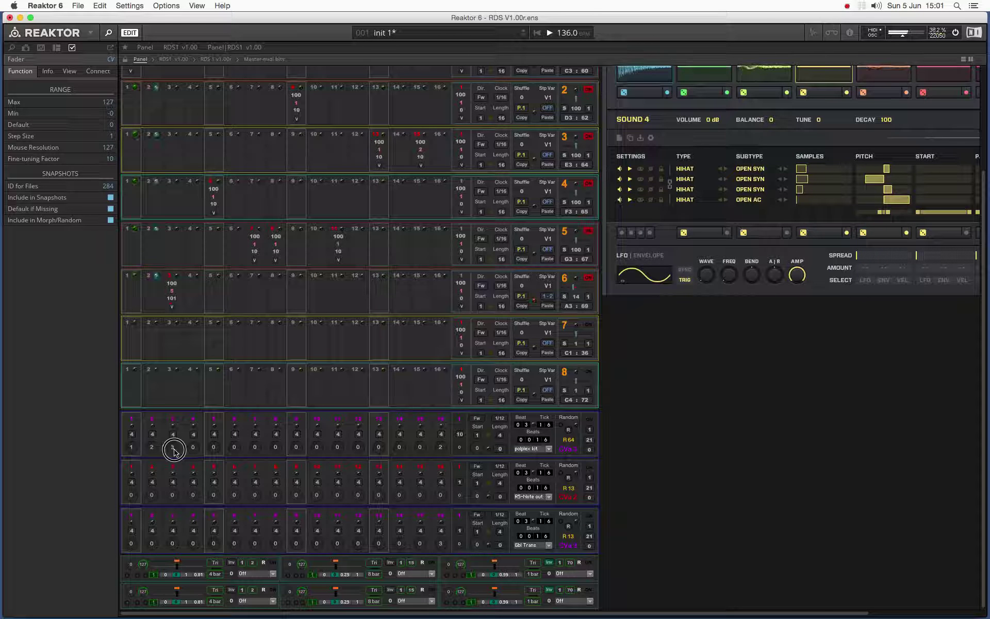
left_click(173, 449)
left_click(195, 449)
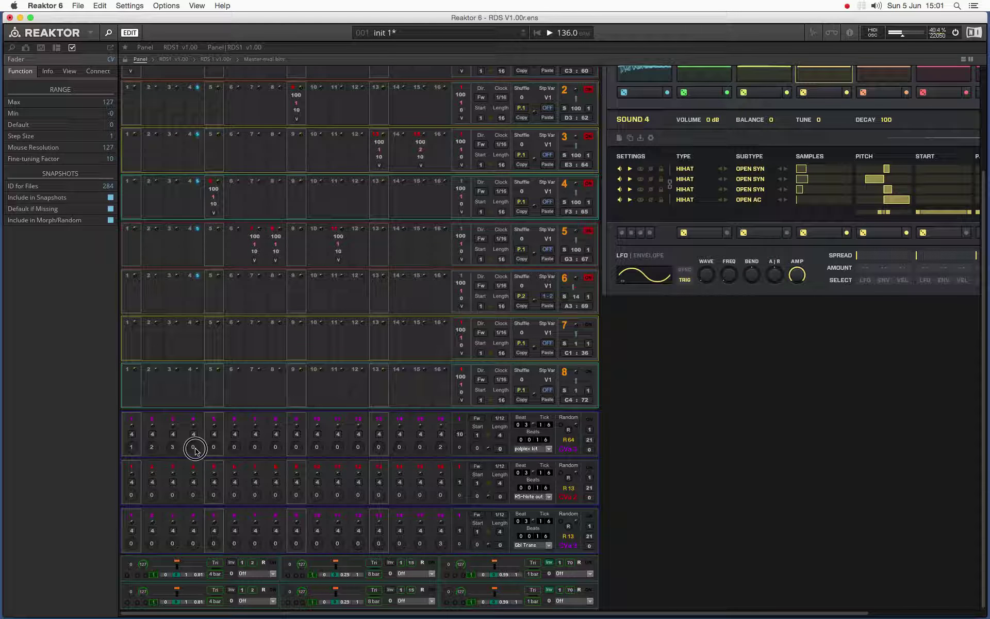
left_click(196, 449)
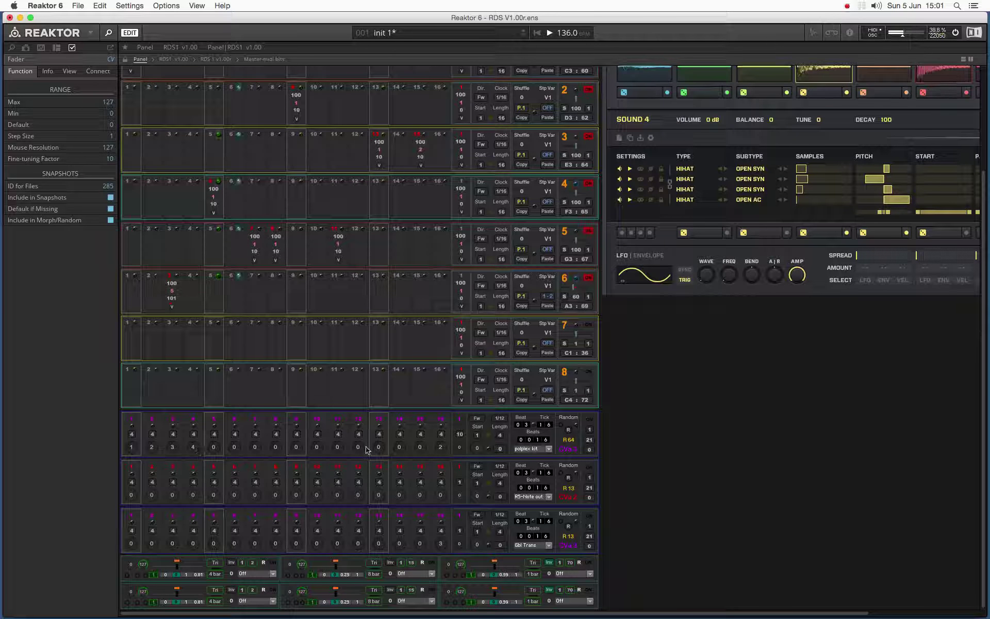
- Set the first modulation sequencer's clock to 1 bar and switch that sequencer on
left_click(501, 428)
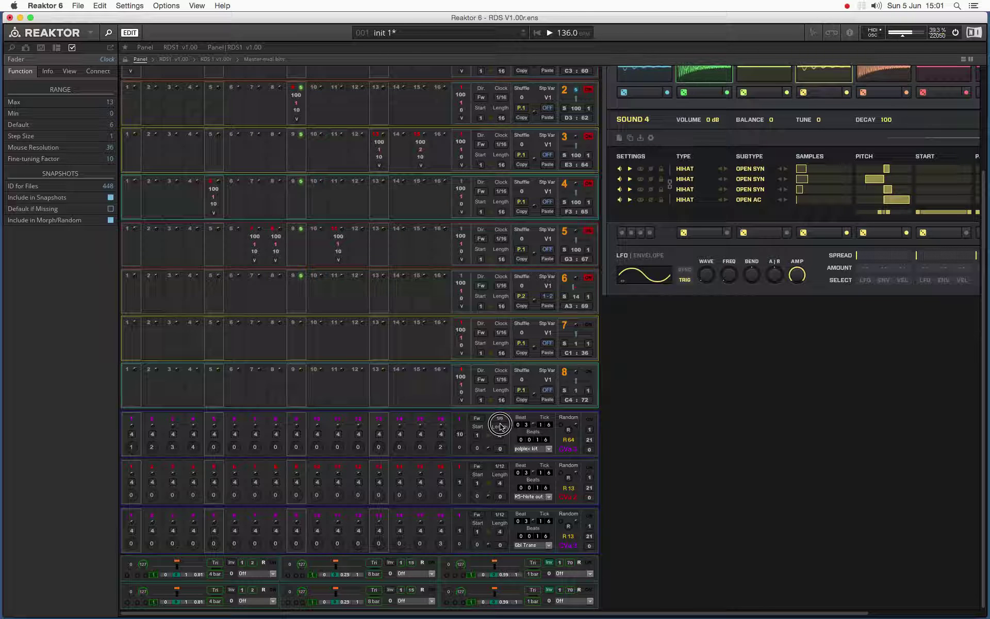
left_click_drag(500, 428, 502, 432)
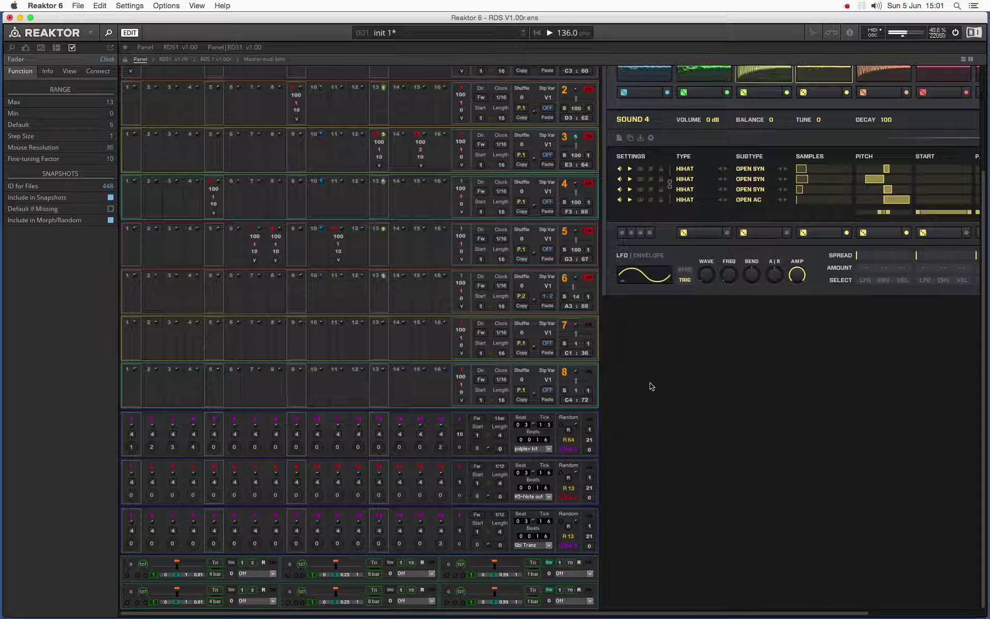
left_click(590, 420)
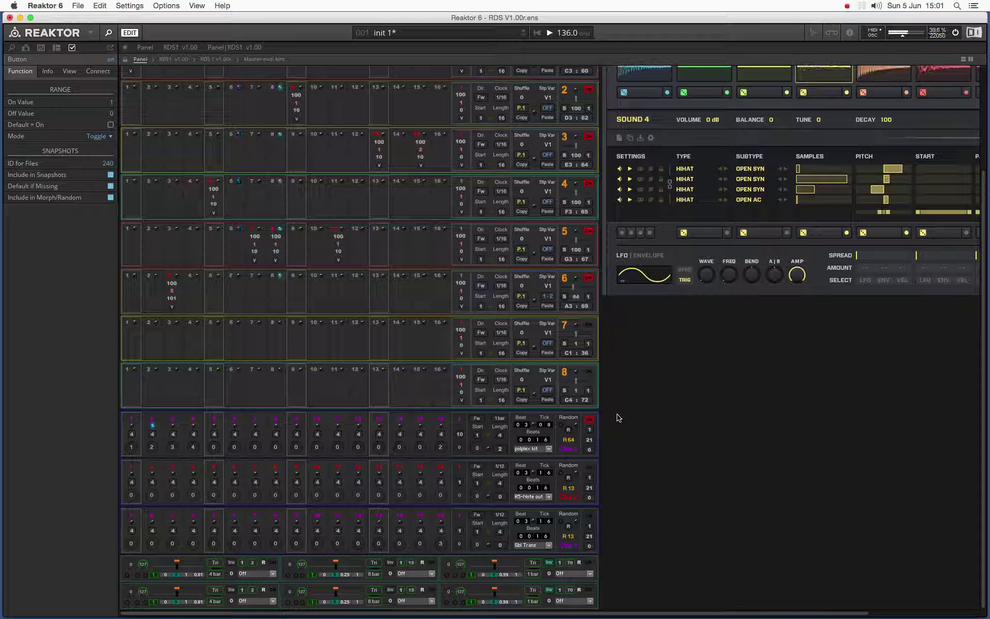
- Toggle the drum sequencer's Bank/Snap switch and lower the master output level
scroll(619, 418, "up", 5)
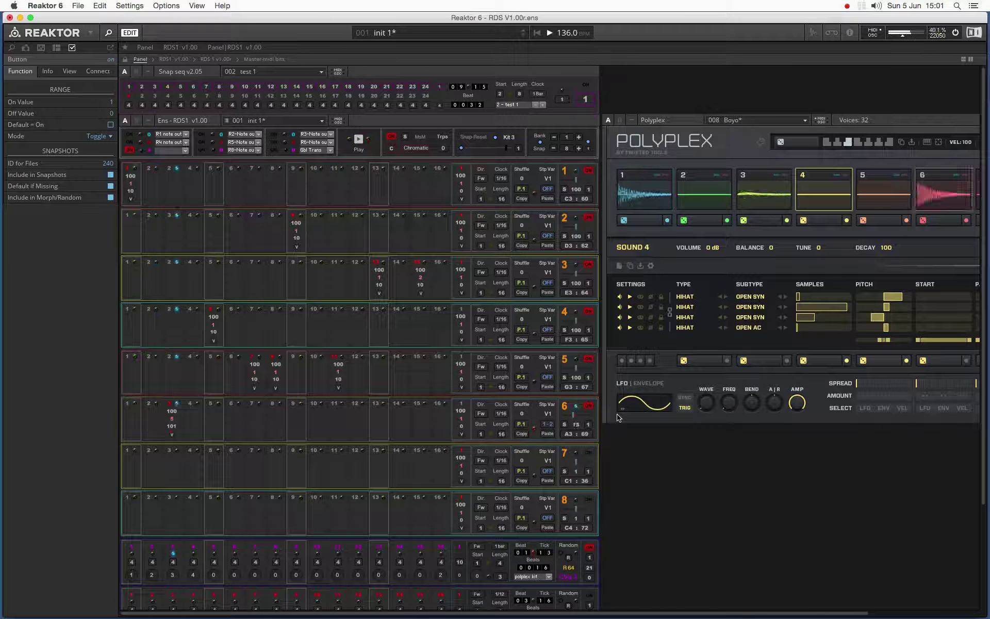
left_click(541, 147)
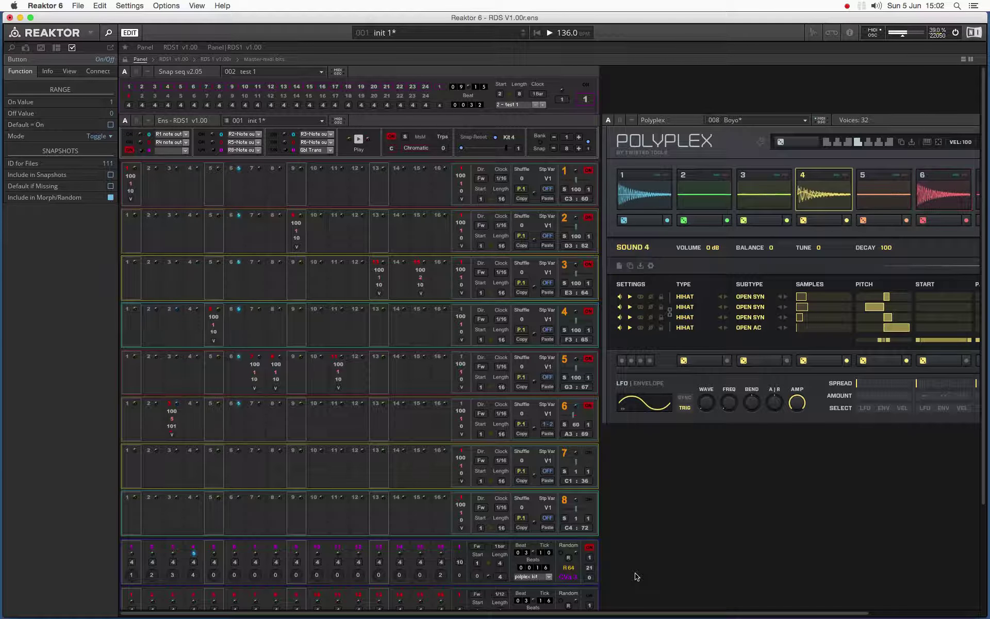
left_click(901, 36)
left_click_drag(902, 39, 894, 41)
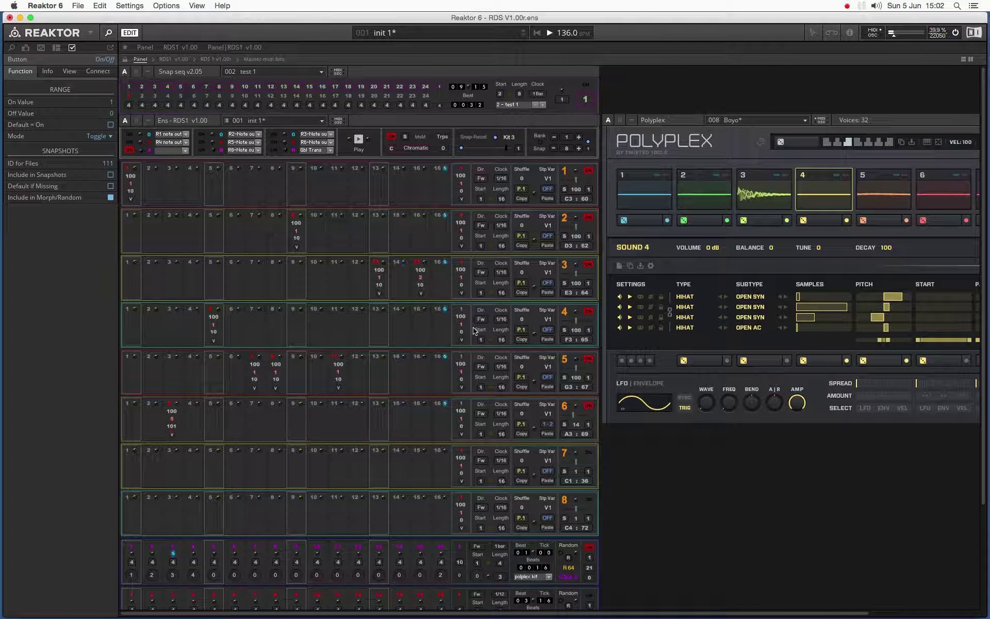
- Load snapshot 004, Polplex heavy fuel, in the snap sequencer and switch the snap sequencer on
left_click(542, 105)
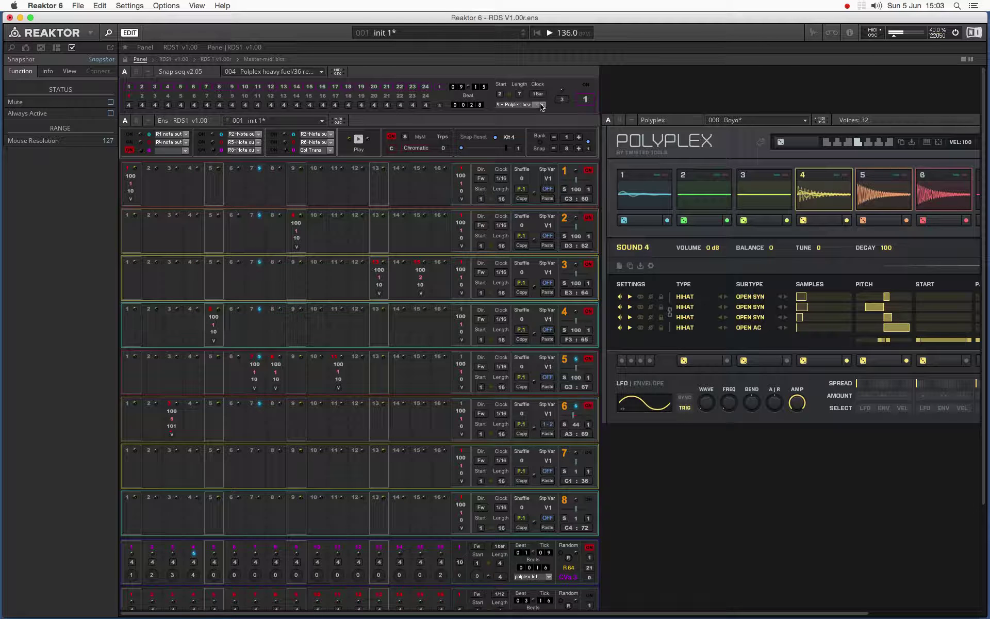
left_click(587, 85)
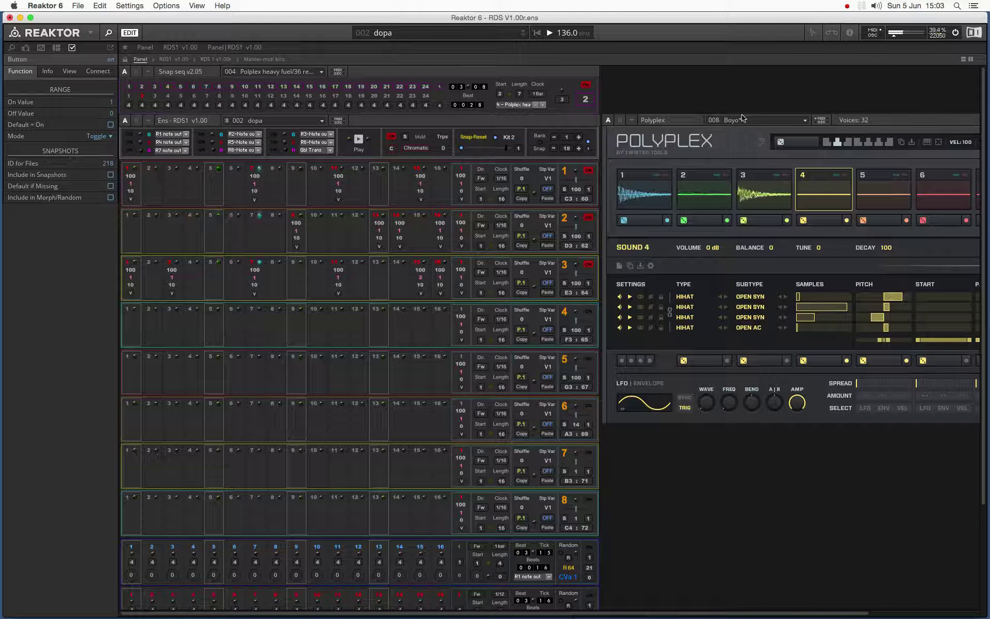
- Toggle the Bank/Snap switch around stepping the Snap number up and down while the snap sequencer runs
left_click(540, 142)
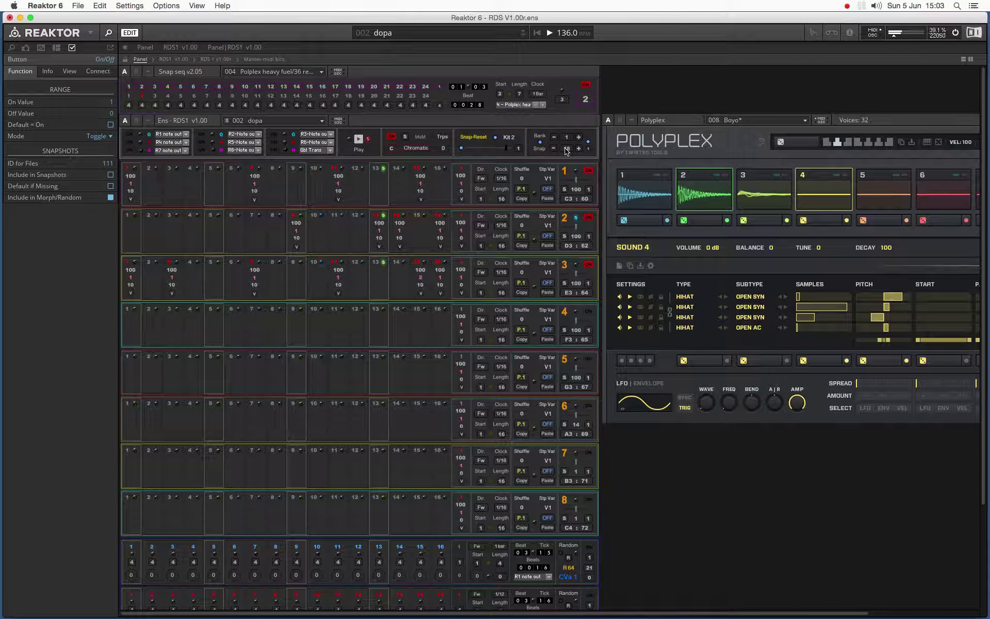
left_click(578, 149)
left_click(553, 148)
left_click(537, 143)
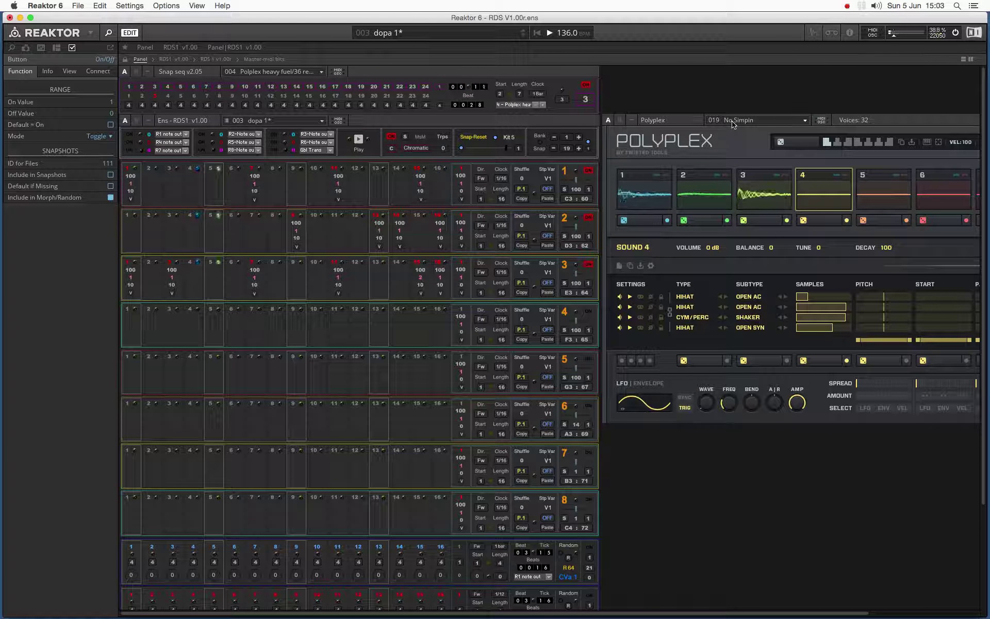
- Toggle the switch beside the Bank and Snap numbers and stop playback
left_click(590, 145)
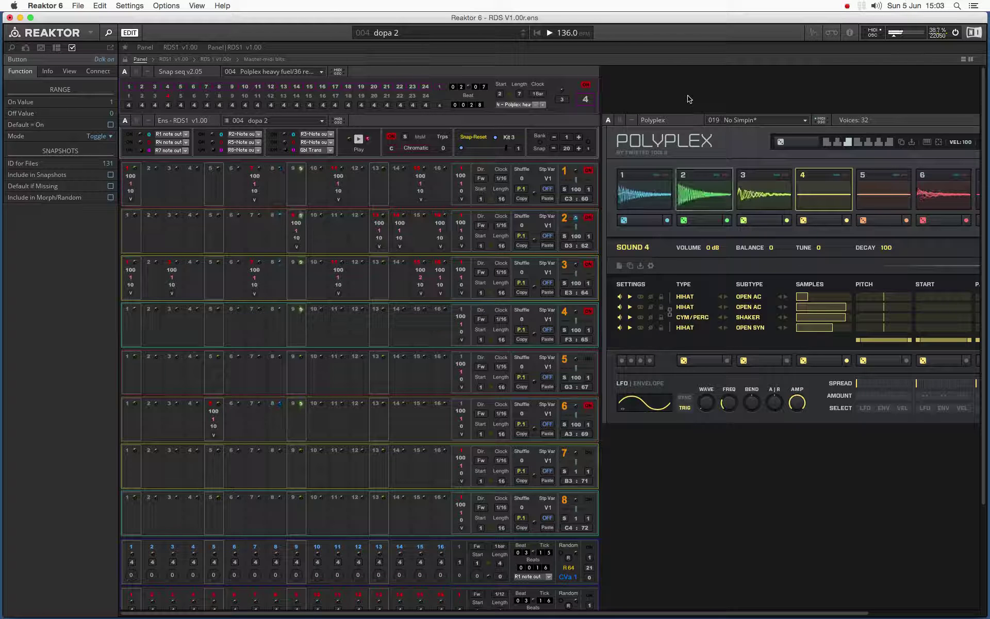
key("space")
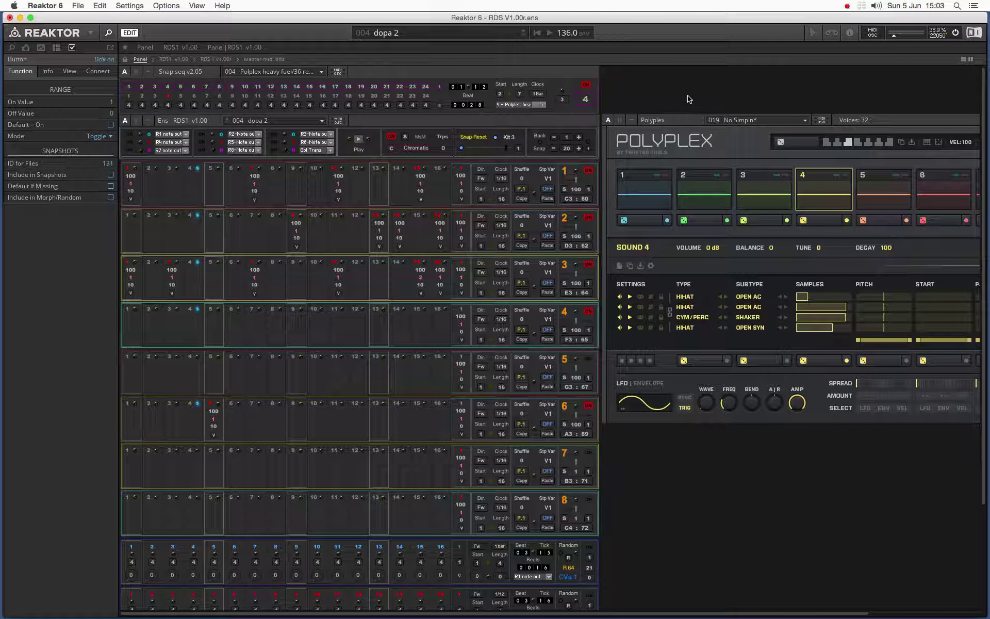